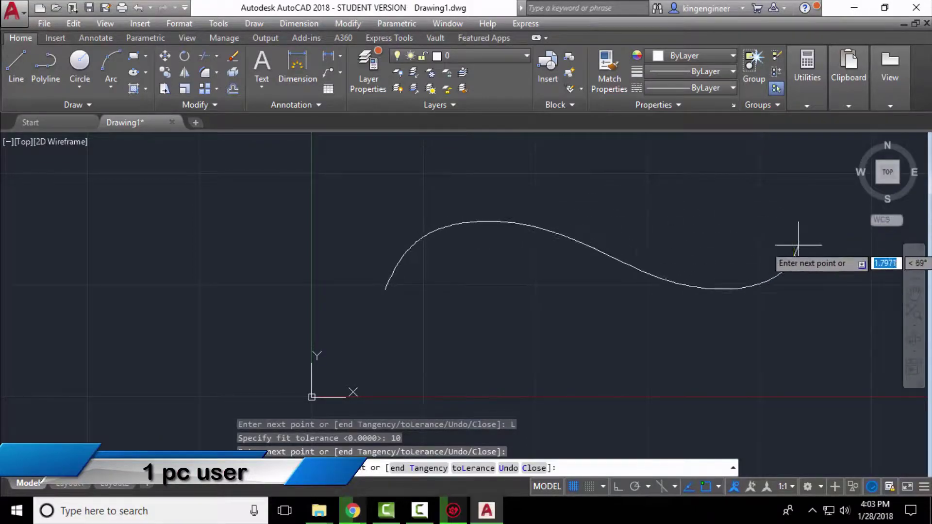
Step: Extend the spline with nine more fit points looping back and forth across the drawing
{"action": "middle_click_drag", "start_coordinate": [832, 246], "coordinate": [624, 318]}
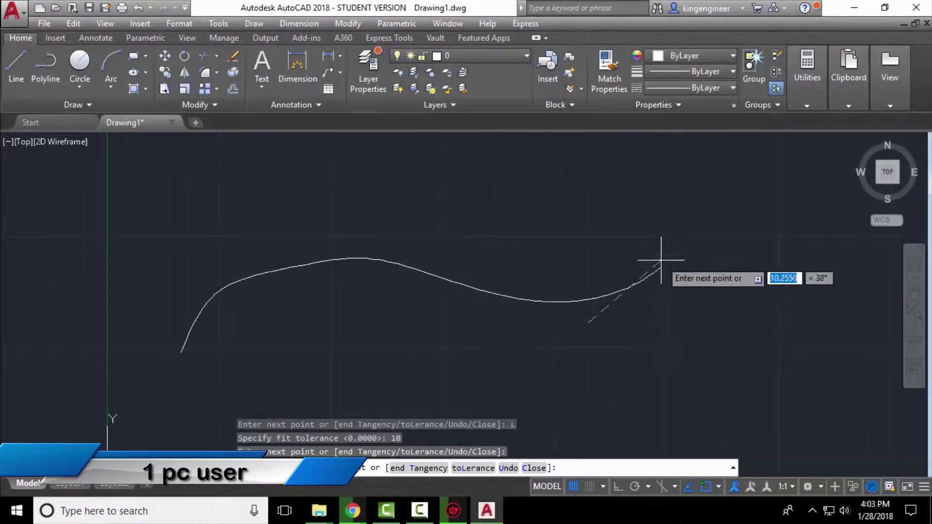
{"action": "left_click", "coordinate": [667, 192]}
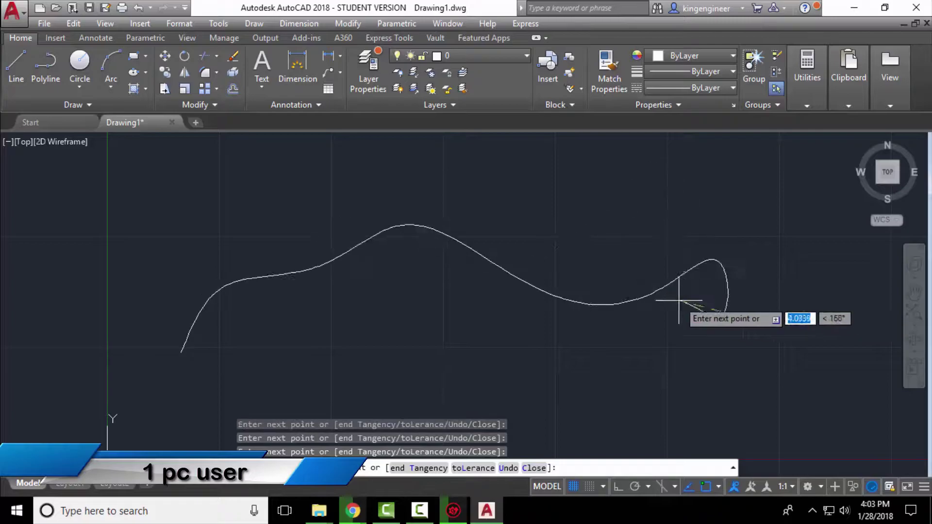
{"action": "left_click", "coordinate": [602, 227]}
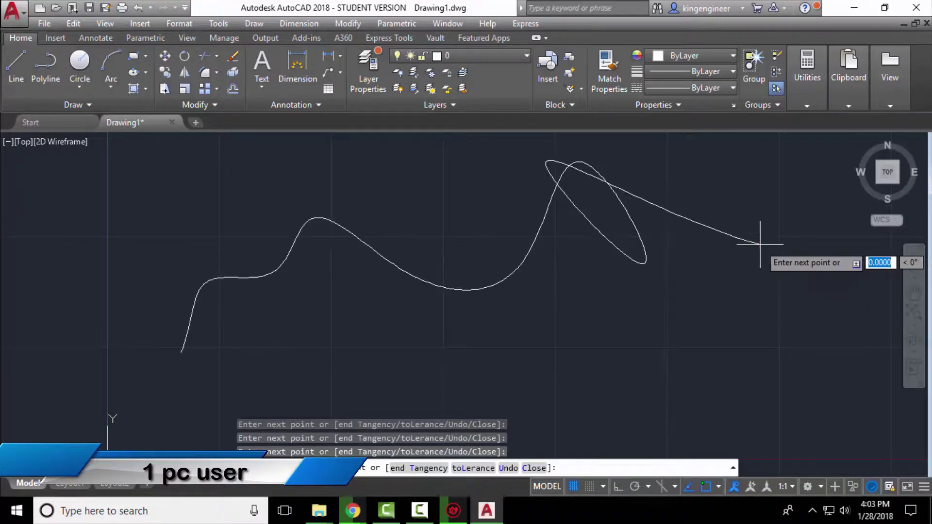
{"action": "left_click", "coordinate": [689, 315]}
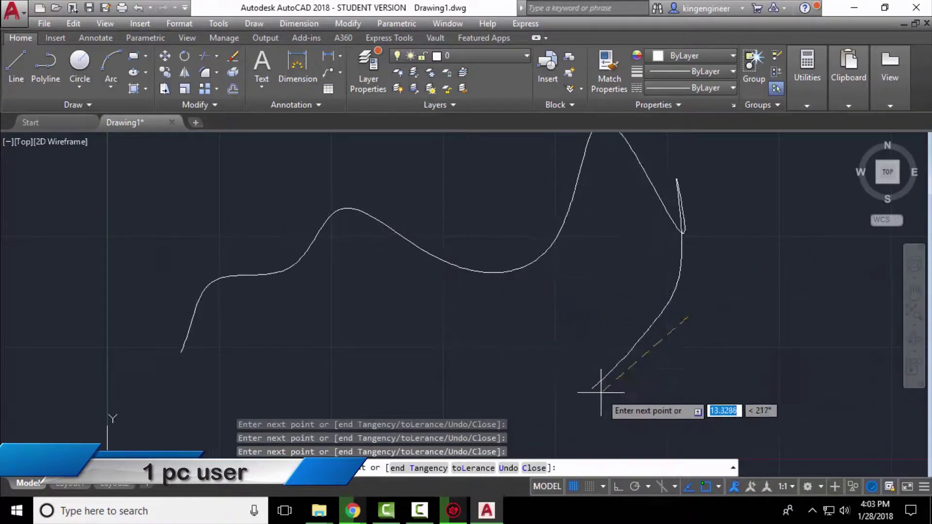
{"action": "left_click", "coordinate": [337, 301]}
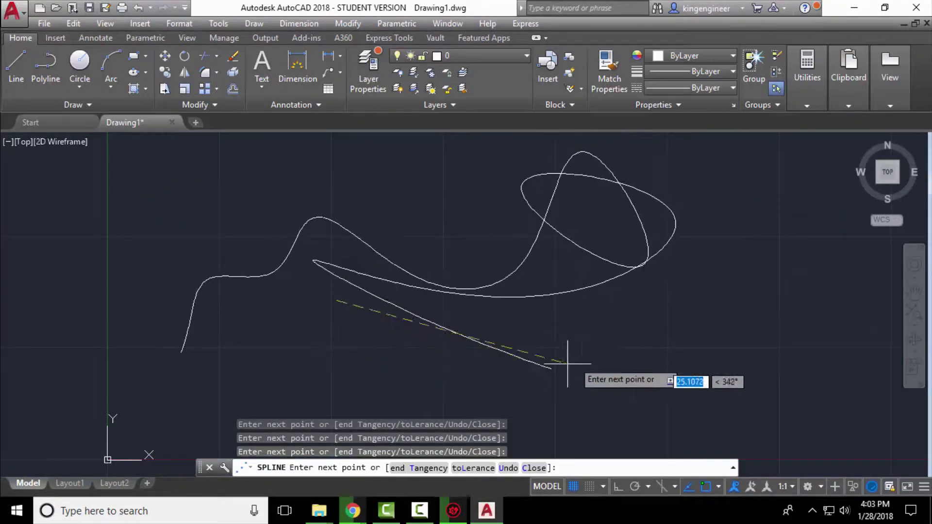
{"action": "left_click", "coordinate": [170, 280]}
{"action": "left_click", "coordinate": [445, 326]}
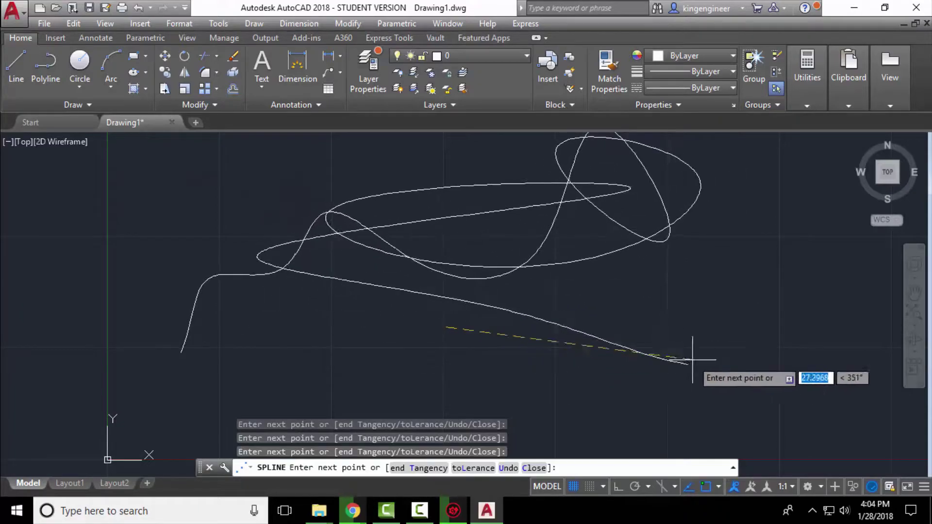
{"action": "left_click", "coordinate": [507, 221]}
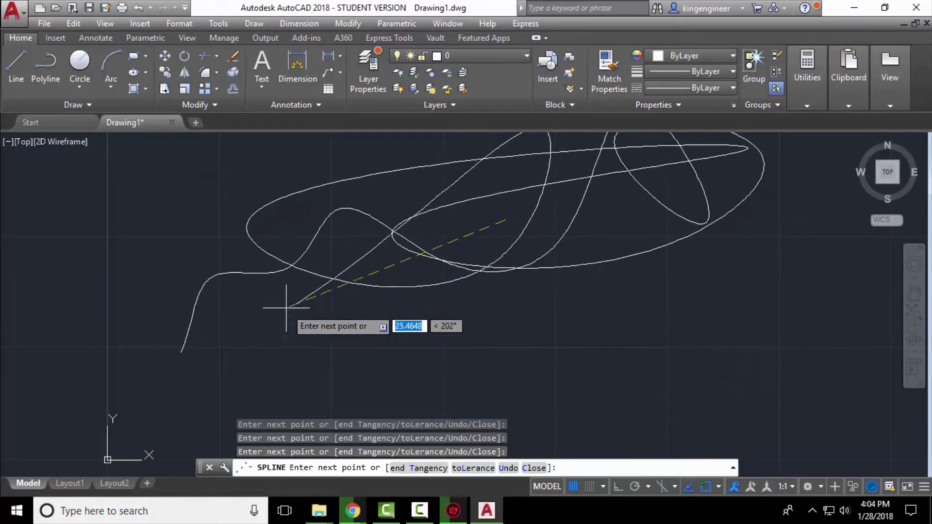
{"action": "left_click", "coordinate": [55, 256]}
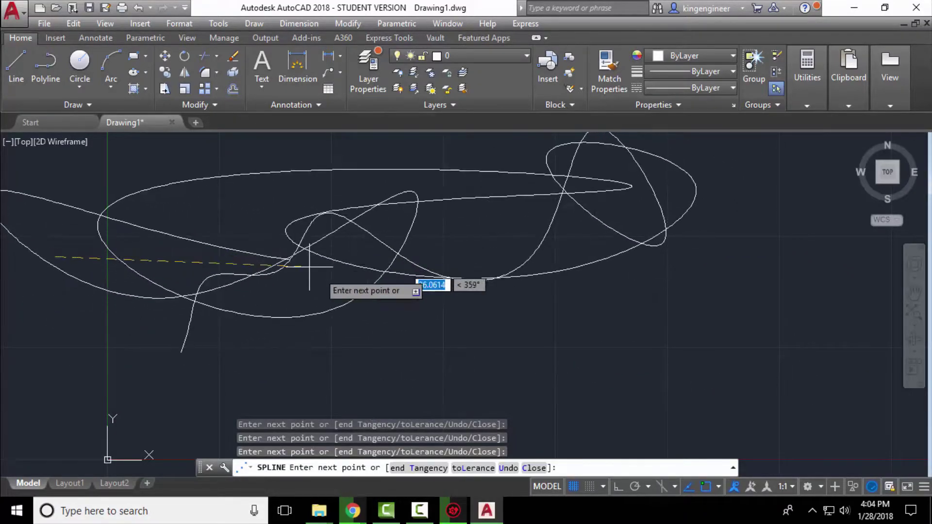
{"action": "left_click", "coordinate": [501, 360]}
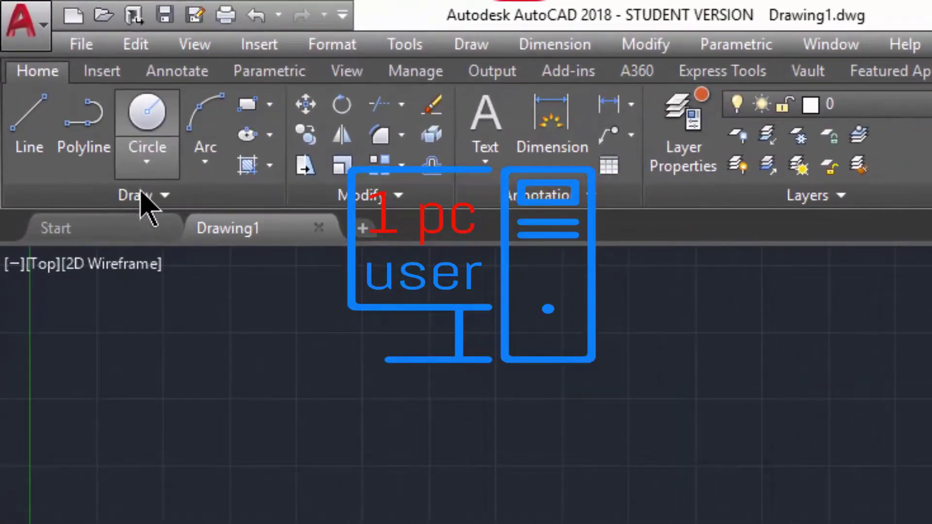
Step: Start a new spline with SPL and bring up its Method choice of Fit or CV
{"action": "left_click", "coordinate": [138, 195]}
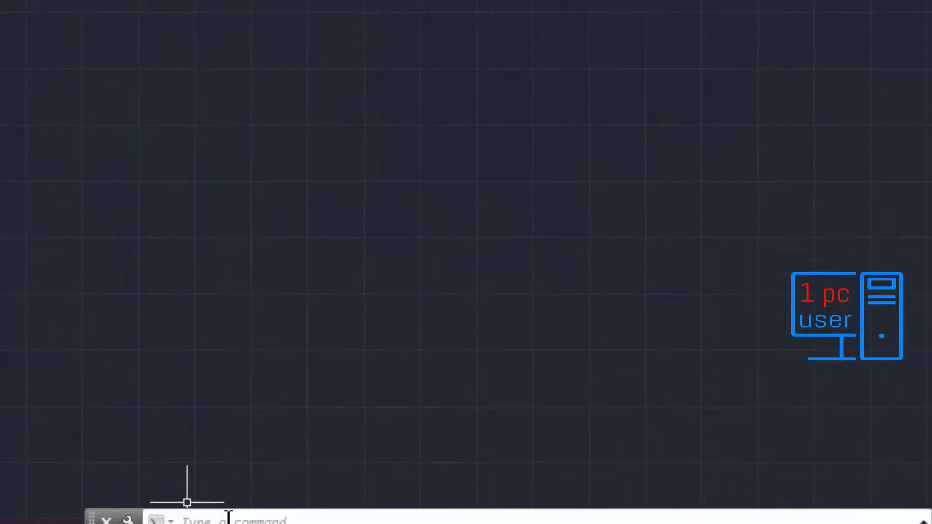
{"action": "left_click", "coordinate": [211, 484]}
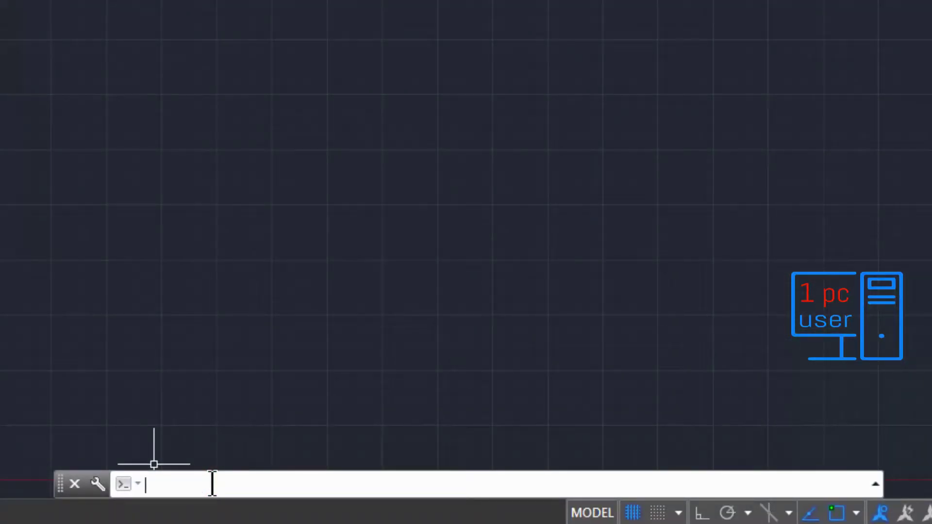
{"action": "type", "text": "s"}
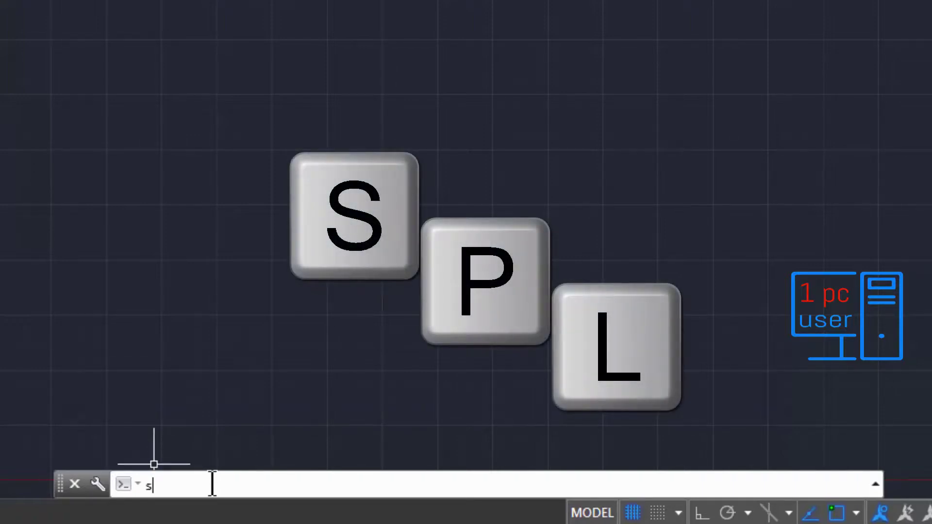
{"action": "type", "text": "pl"}
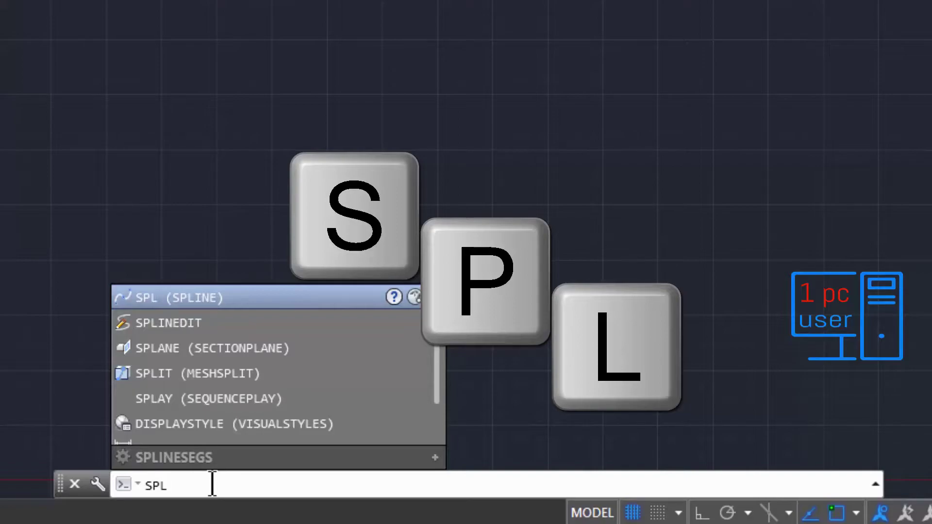
{"action": "key", "text": "Return"}
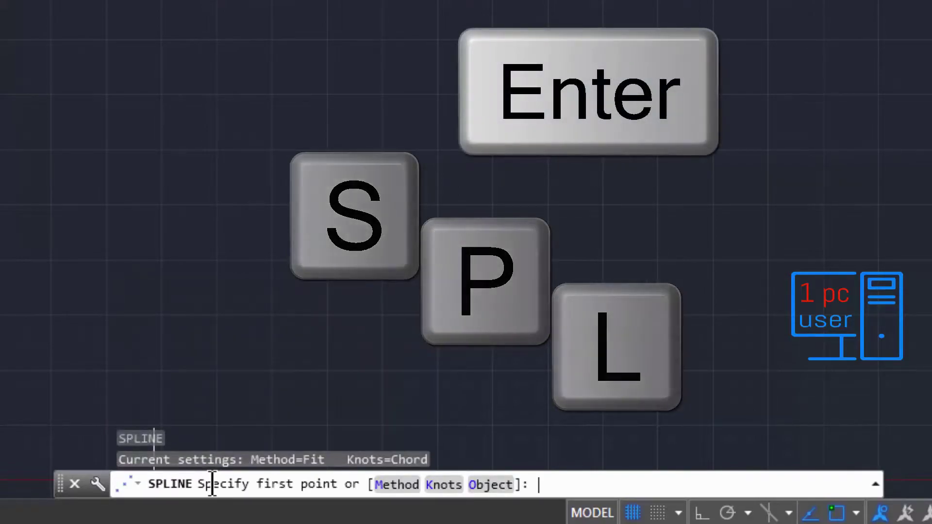
{"action": "left_click", "coordinate": [402, 484]}
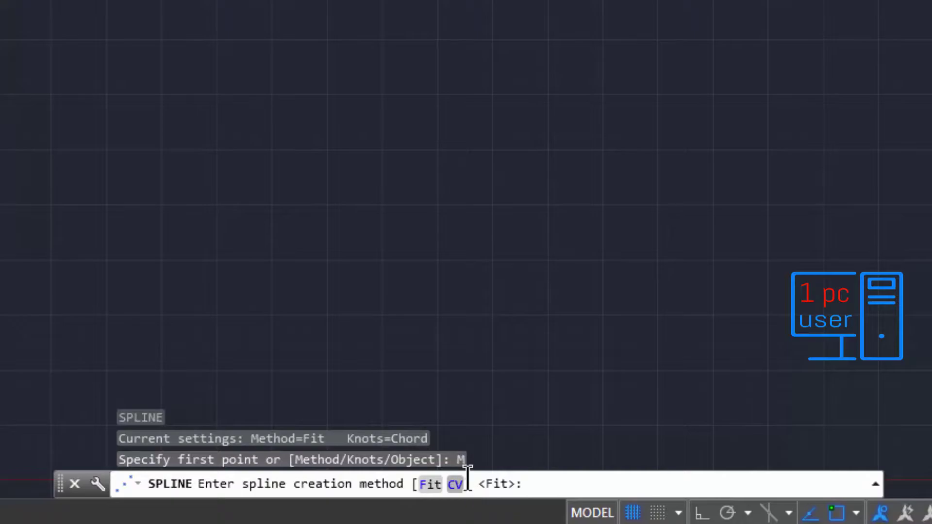
Step: Draw an M-shaped Fit spline through five points with two peaks and a trough, then end it
{"action": "left_click", "coordinate": [430, 484]}
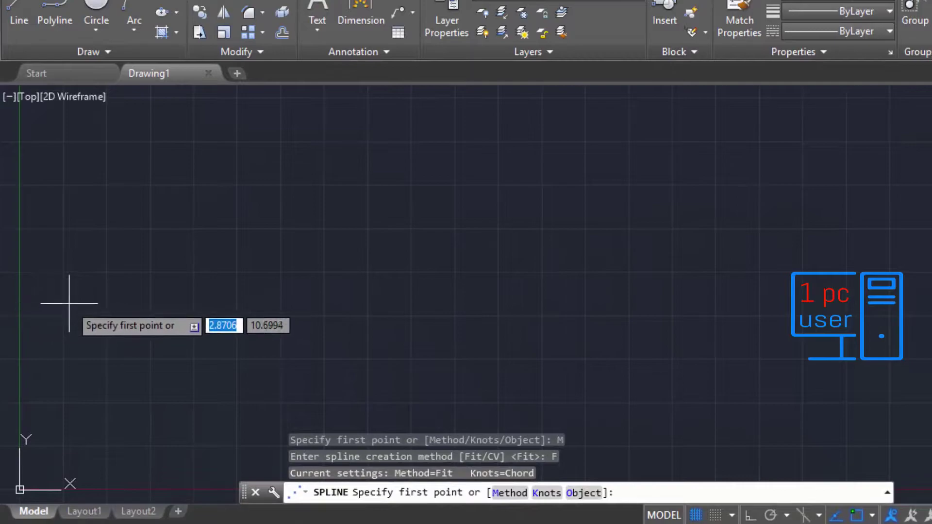
{"action": "left_click", "coordinate": [44, 277]}
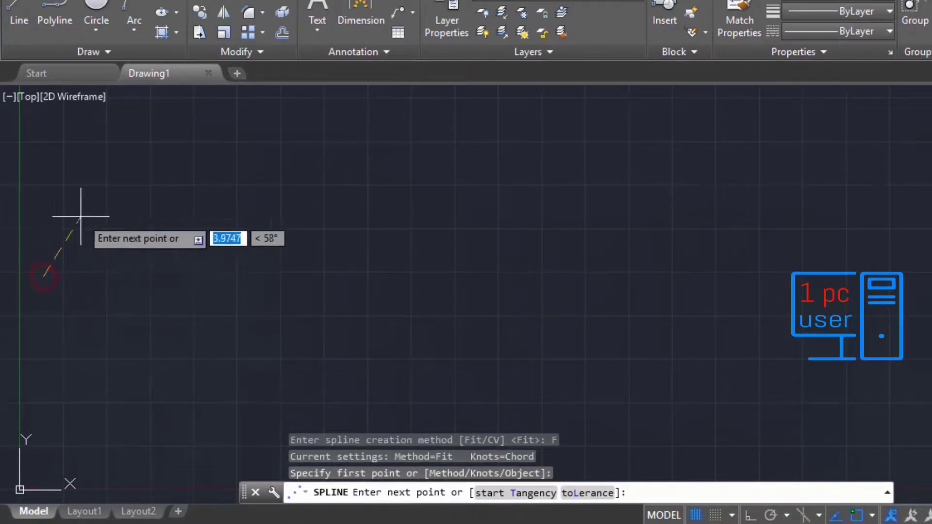
{"action": "left_click", "coordinate": [107, 182]}
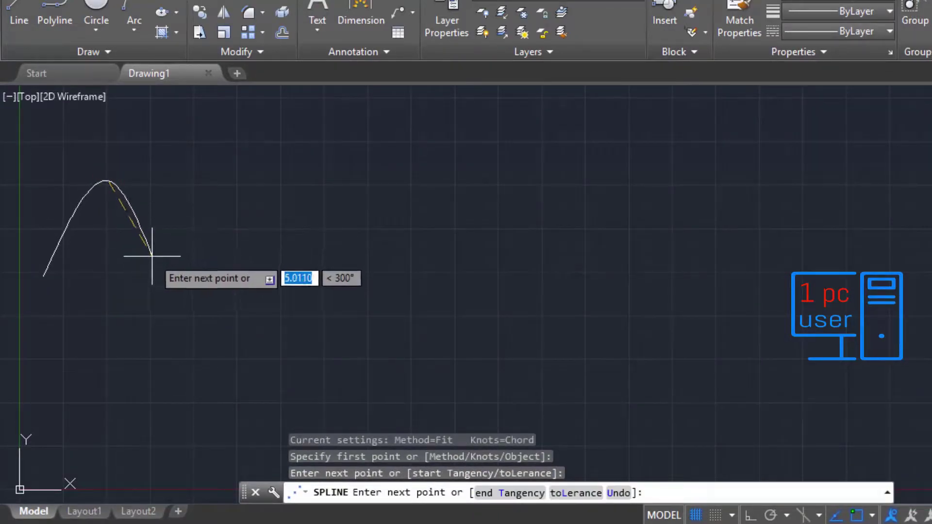
{"action": "left_click", "coordinate": [152, 276]}
{"action": "left_click", "coordinate": [194, 184]}
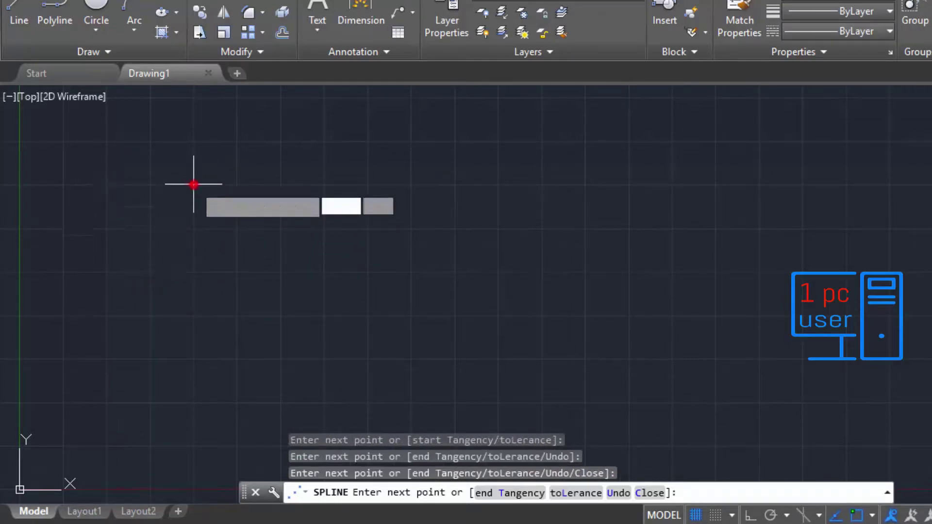
{"action": "left_click", "coordinate": [236, 275]}
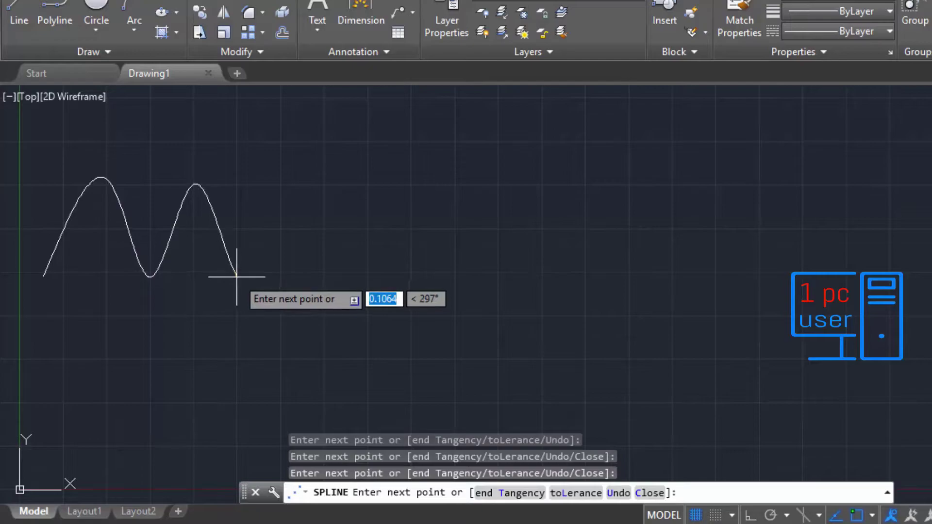
{"action": "right_click", "coordinate": [236, 278]}
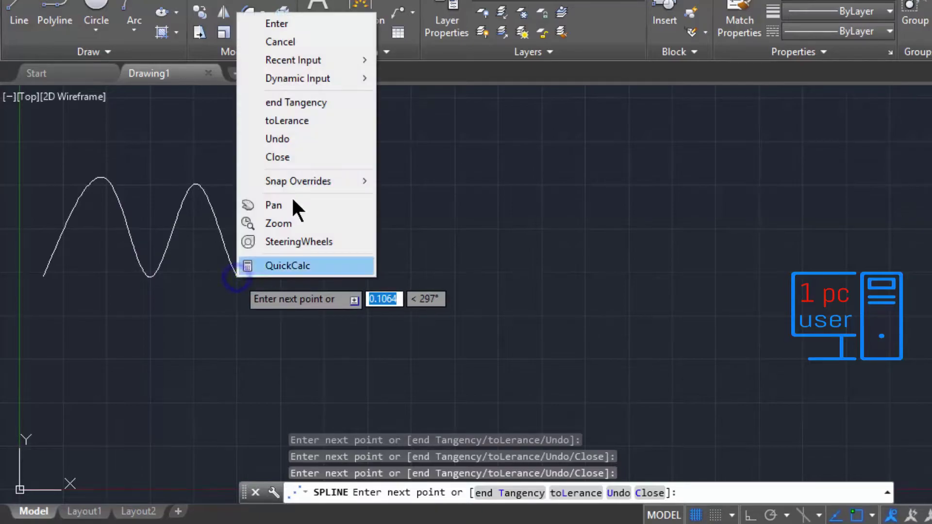
{"action": "left_click", "coordinate": [301, 25]}
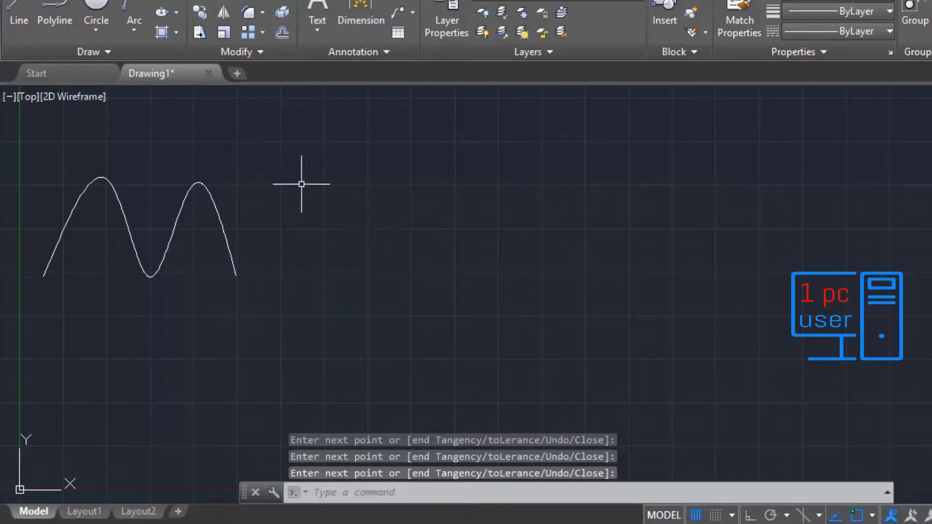
Step: Draw a control-vertex spline through five vertices at the right and finish it
{"action": "left_click", "coordinate": [92, 51]}
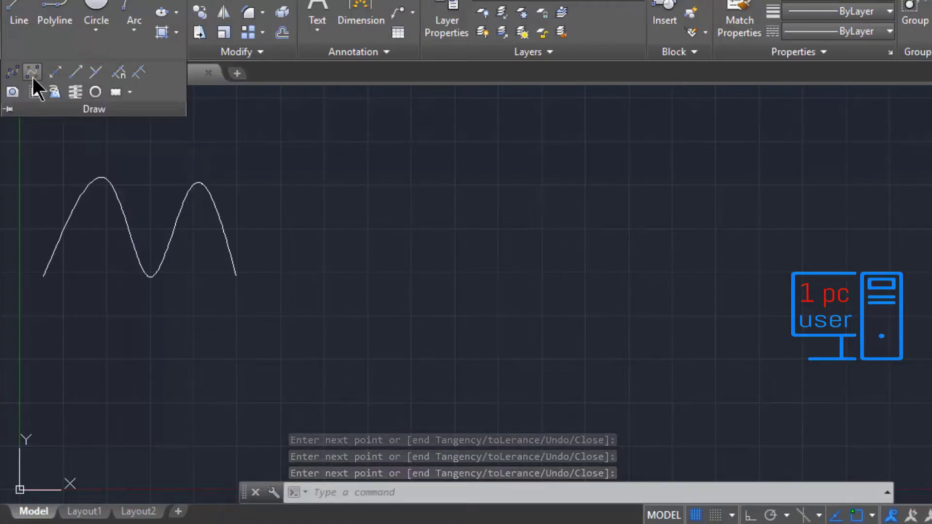
{"action": "left_click", "coordinate": [33, 74]}
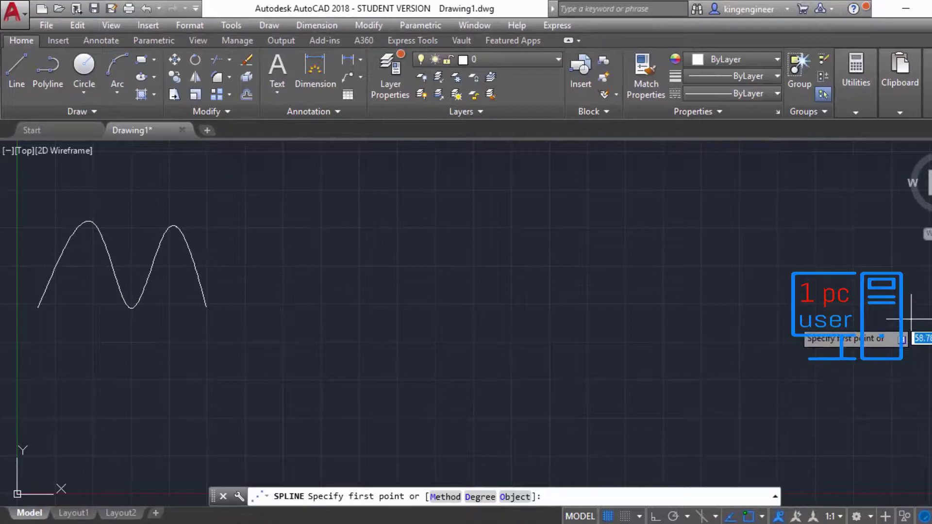
{"action": "left_click", "coordinate": [925, 303]}
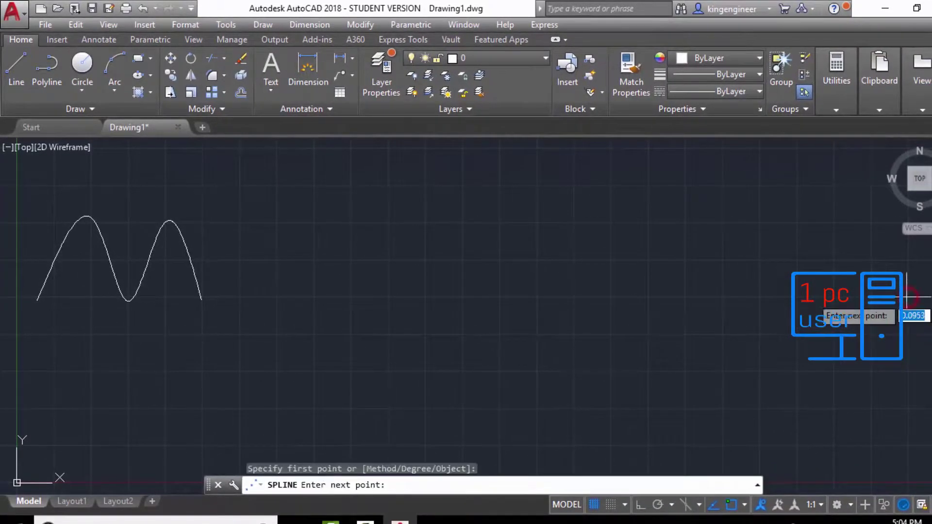
{"action": "left_click", "coordinate": [874, 221]}
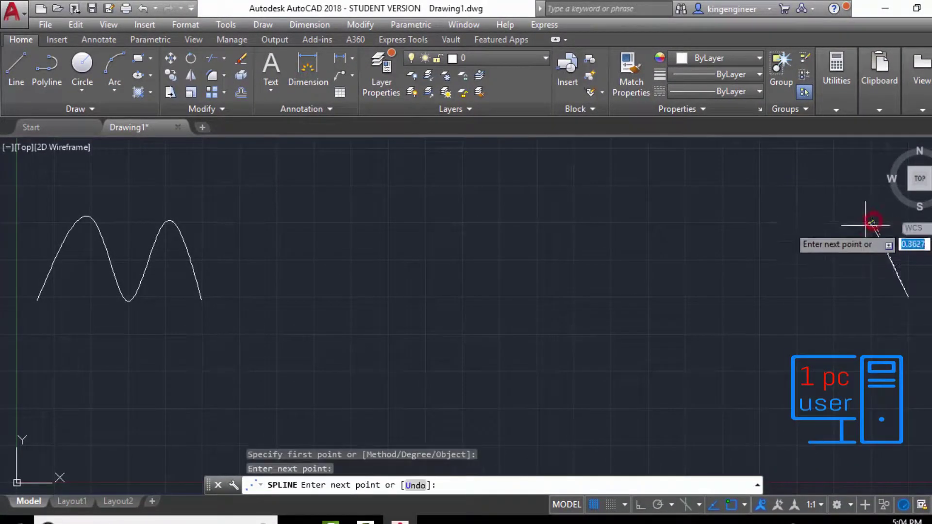
{"action": "left_click", "coordinate": [834, 301]}
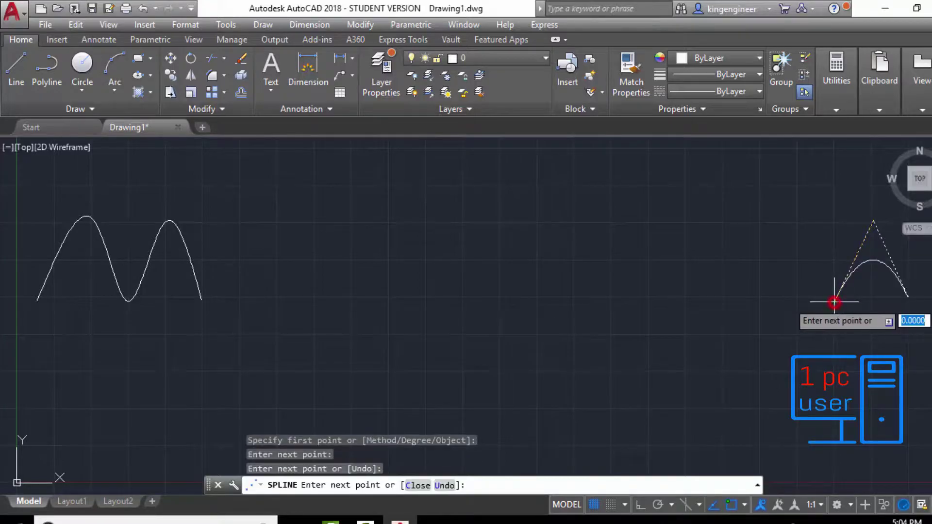
{"action": "left_click", "coordinate": [799, 225]}
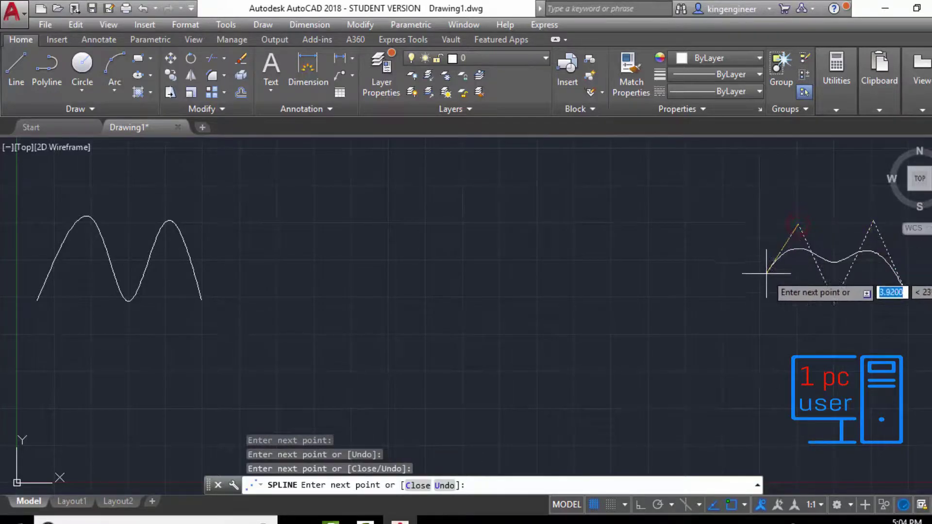
{"action": "left_click", "coordinate": [762, 295]}
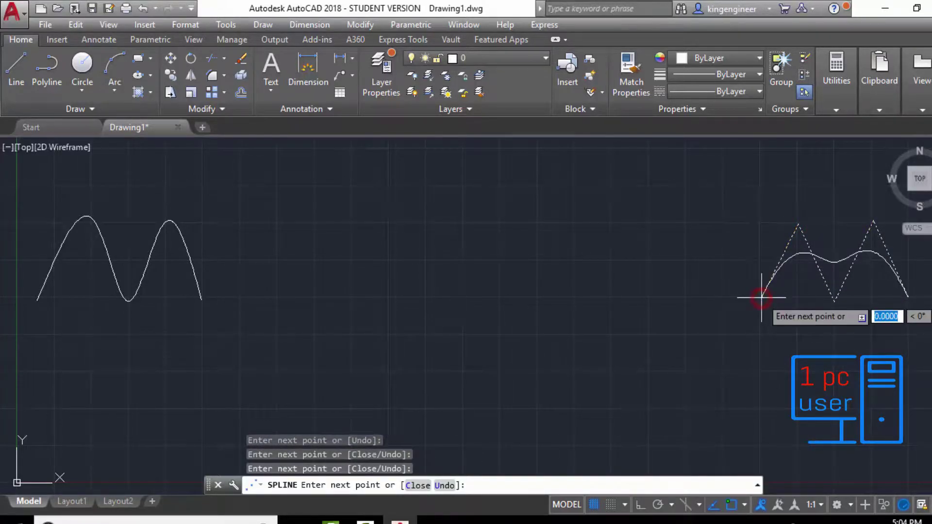
{"action": "right_click", "coordinate": [740, 315]}
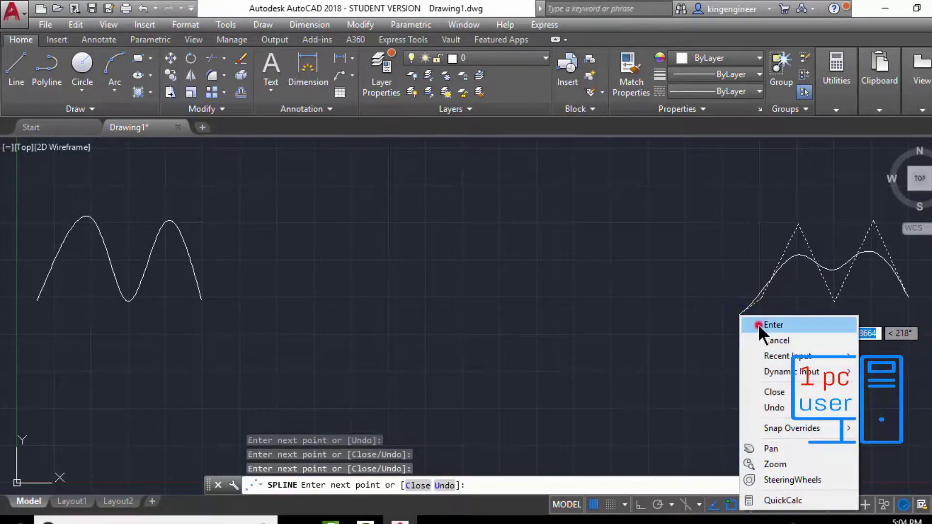
{"action": "left_click", "coordinate": [758, 324]}
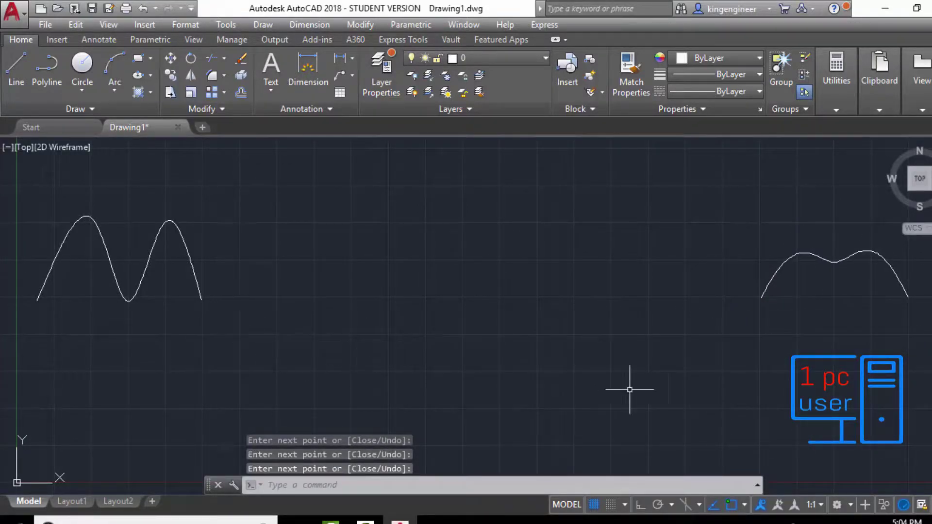
{"action": "left_click", "coordinate": [913, 349]}
Step: Select both splines to show their grips, then stretch the M curve's right end grip back in place
{"action": "left_click", "coordinate": [36, 191]}
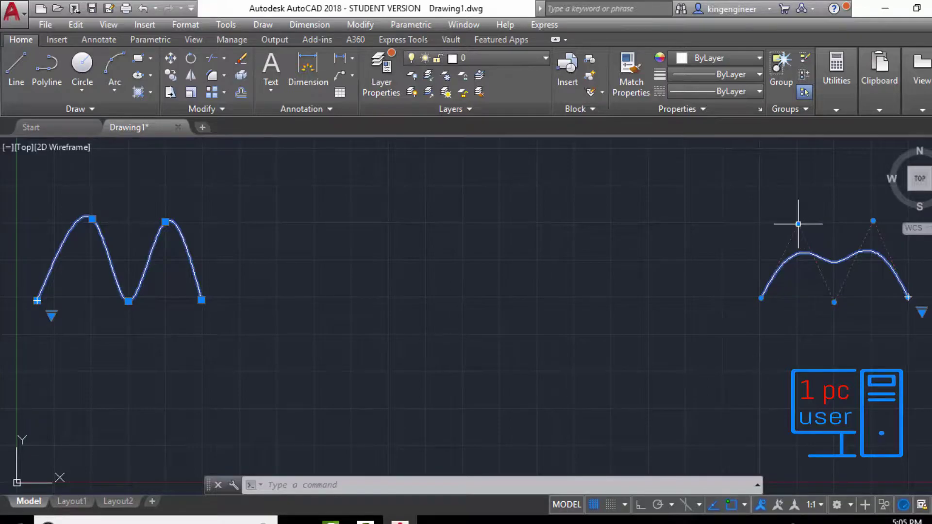
{"action": "mouse_move", "coordinate": [798, 224]}
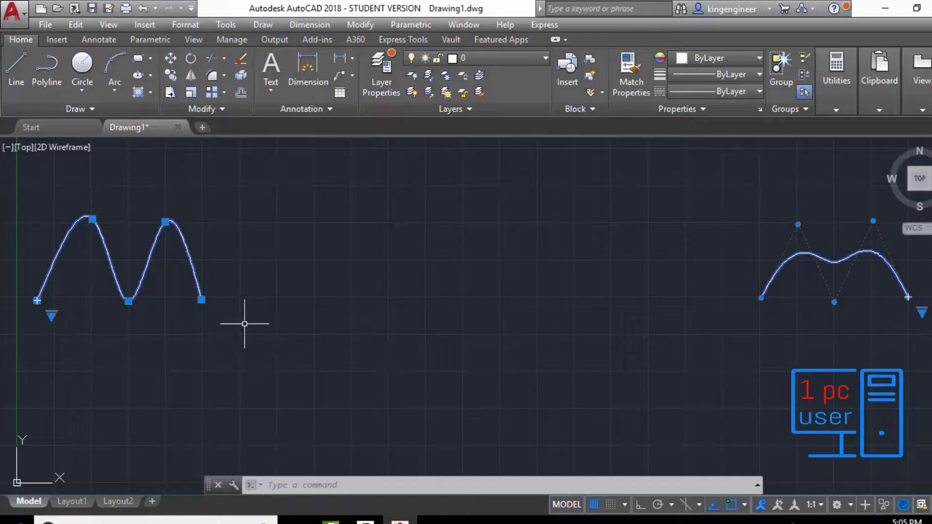
{"action": "left_click", "coordinate": [201, 300]}
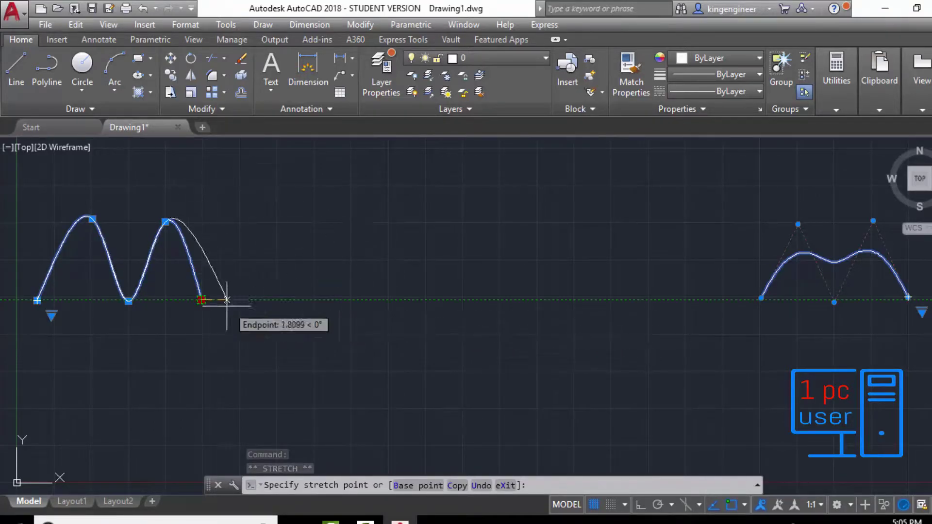
{"action": "left_click", "coordinate": [202, 300]}
{"action": "mouse_move", "coordinate": [201, 300]}
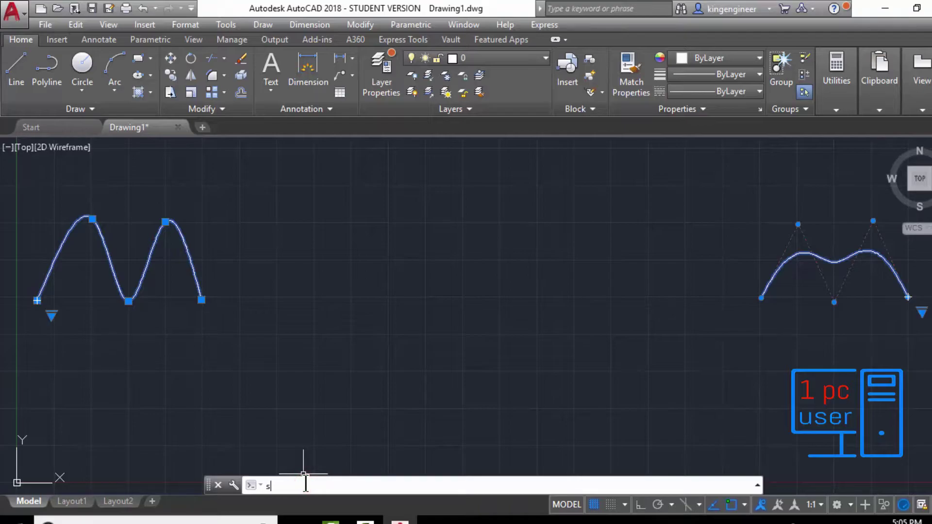
Step: Draw a Fit-method wave spline through four points: start, peak, trough and rising end
{"action": "type", "text": "l"}
{"action": "key", "text": "Return"}
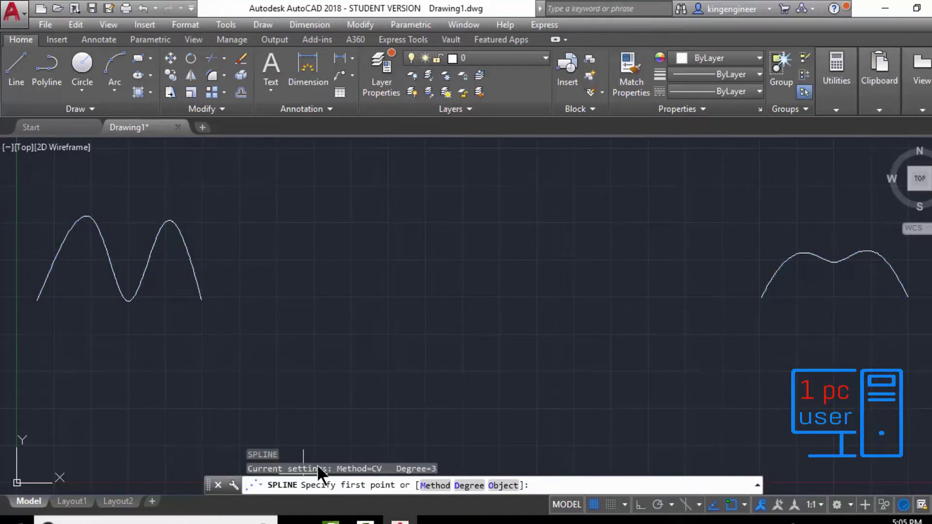
{"action": "left_click", "coordinate": [436, 485]}
{"action": "left_click", "coordinate": [457, 486]}
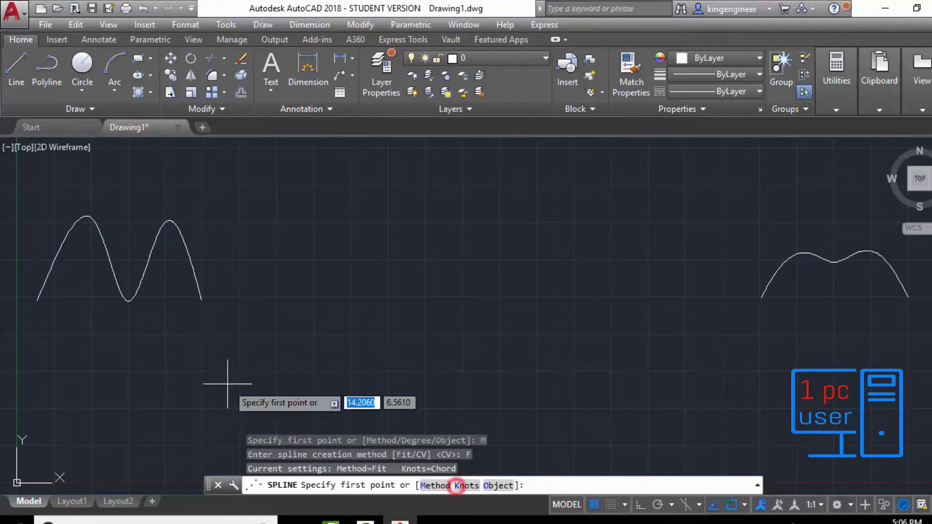
{"action": "left_click", "coordinate": [228, 329]}
{"action": "left_click", "coordinate": [281, 225]}
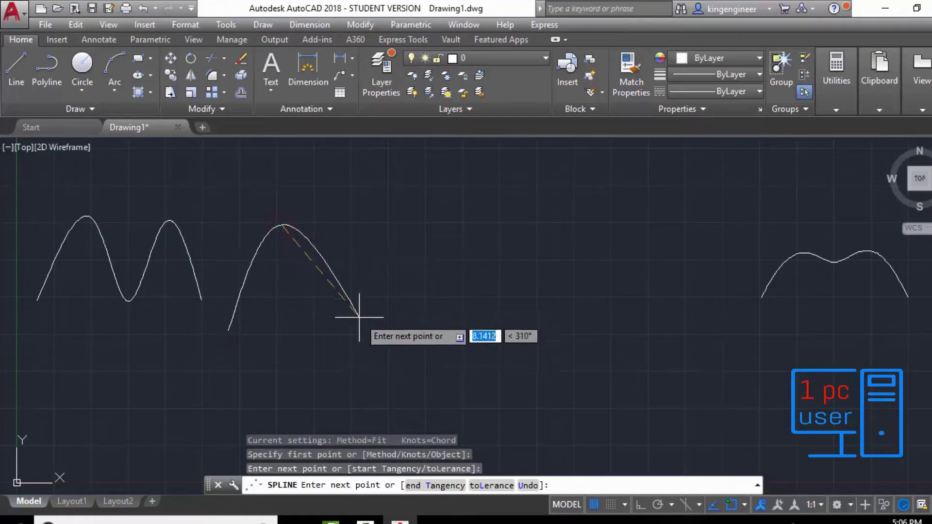
{"action": "left_click", "coordinate": [362, 338]}
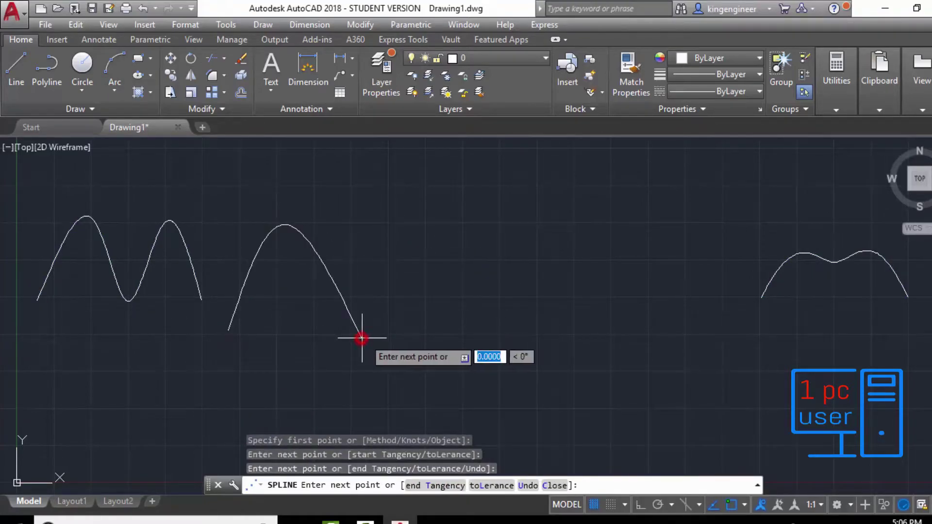
{"action": "left_click", "coordinate": [430, 224]}
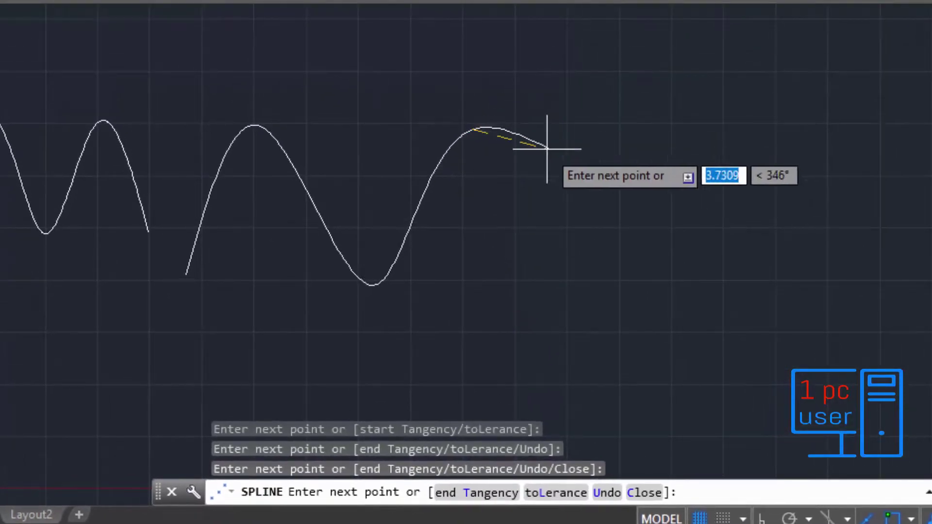
{"action": "right_click", "coordinate": [592, 37]}
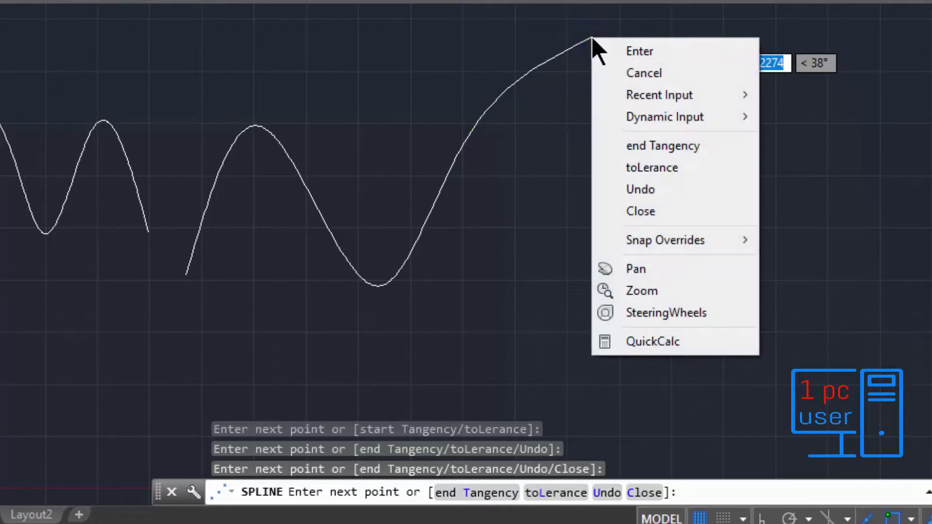
{"action": "left_click", "coordinate": [614, 49]}
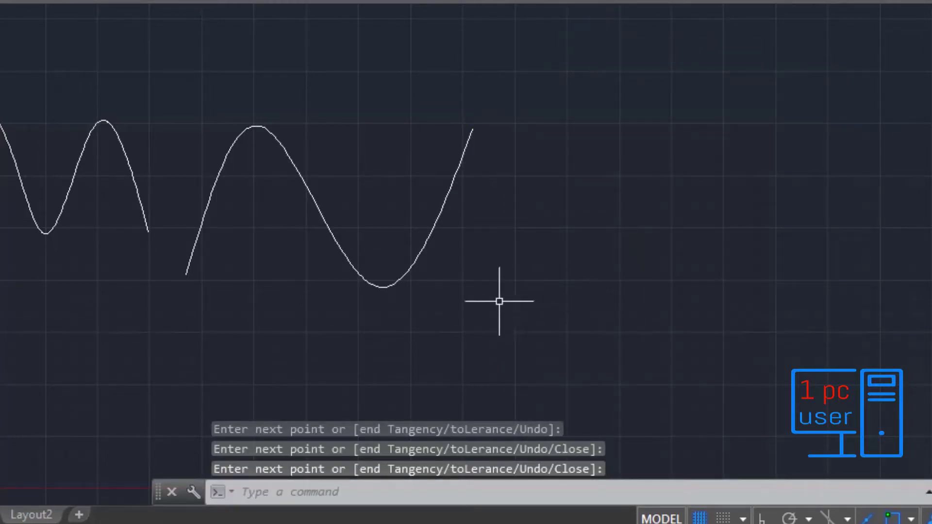
Step: Draw an arch-shaped Fit spline through three points with its end tangent pointing down-right
{"action": "left_click", "coordinate": [51, 16]}
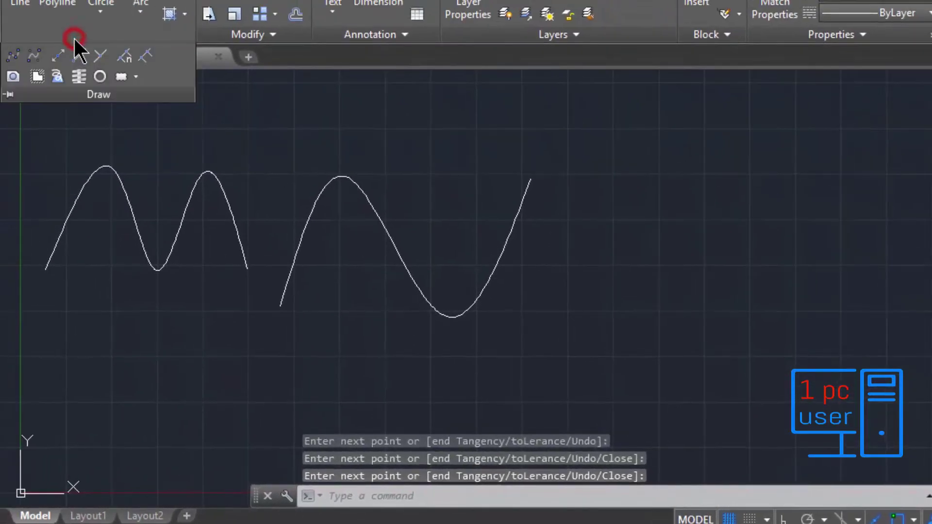
{"action": "left_click", "coordinate": [12, 62]}
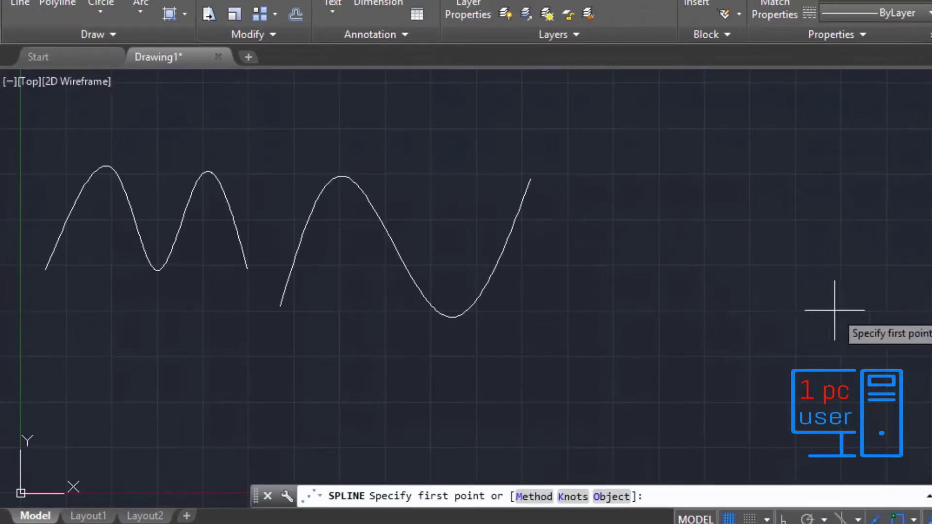
{"action": "left_click", "coordinate": [571, 305]}
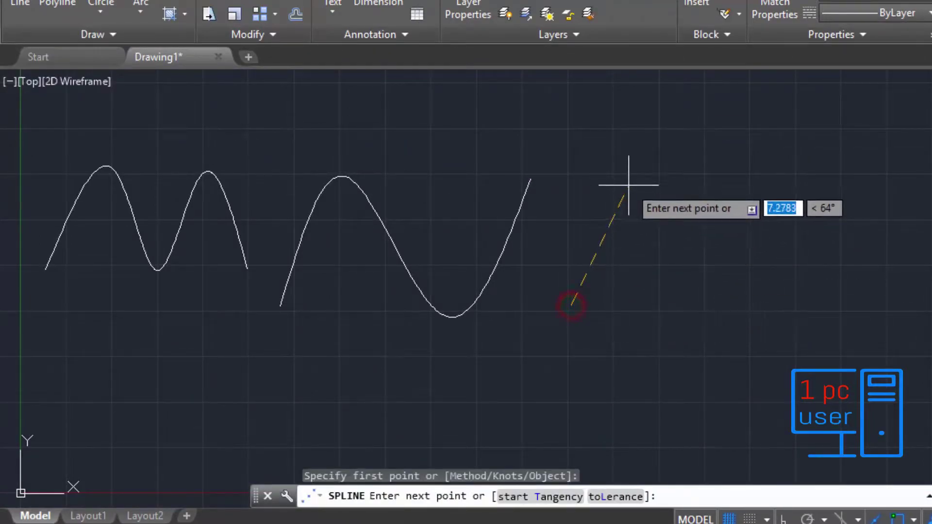
{"action": "left_click", "coordinate": [630, 185]}
{"action": "left_click", "coordinate": [736, 294]}
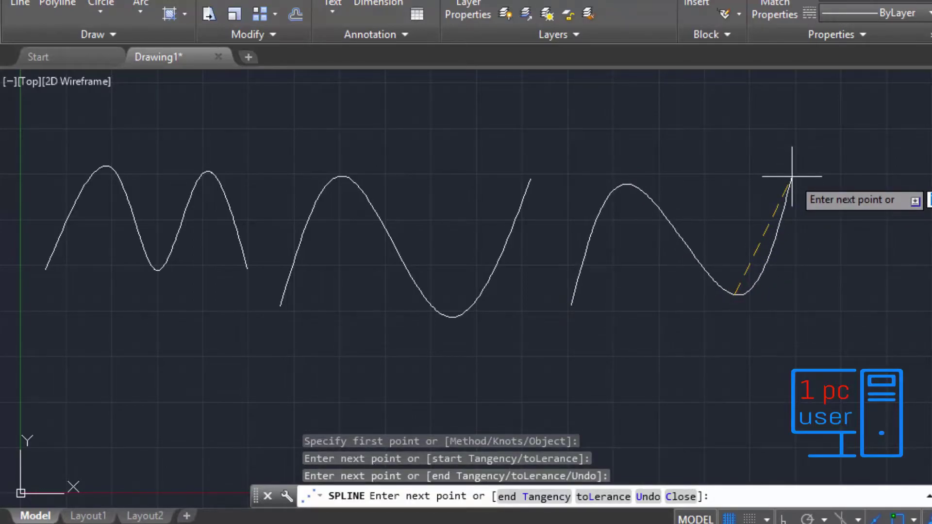
{"action": "left_click", "coordinate": [539, 496]}
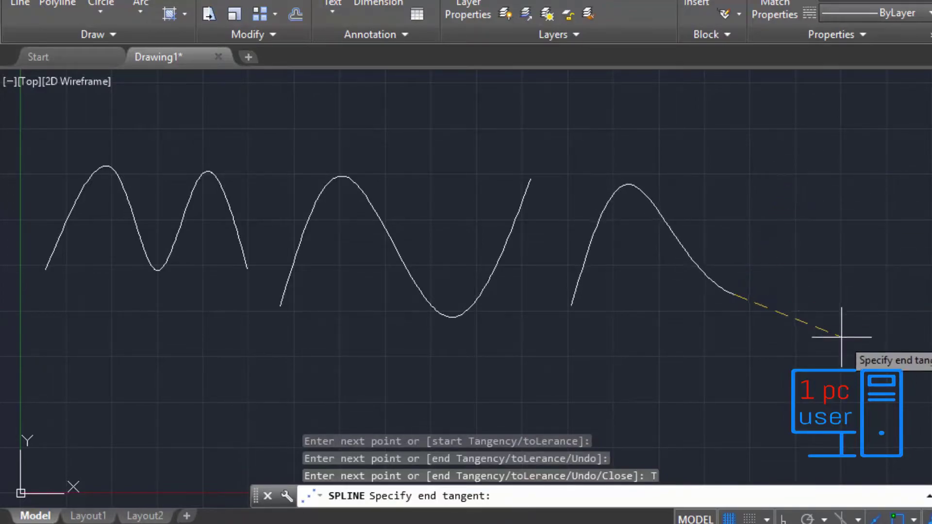
{"action": "left_click", "coordinate": [758, 402]}
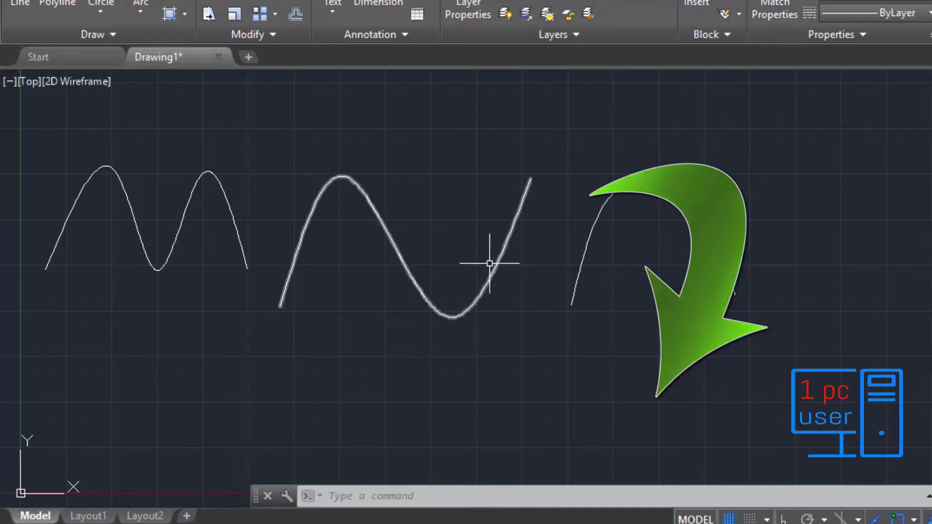
Step: Erase all the splines using a crossing window selection
{"action": "left_click", "coordinate": [930, 366]}
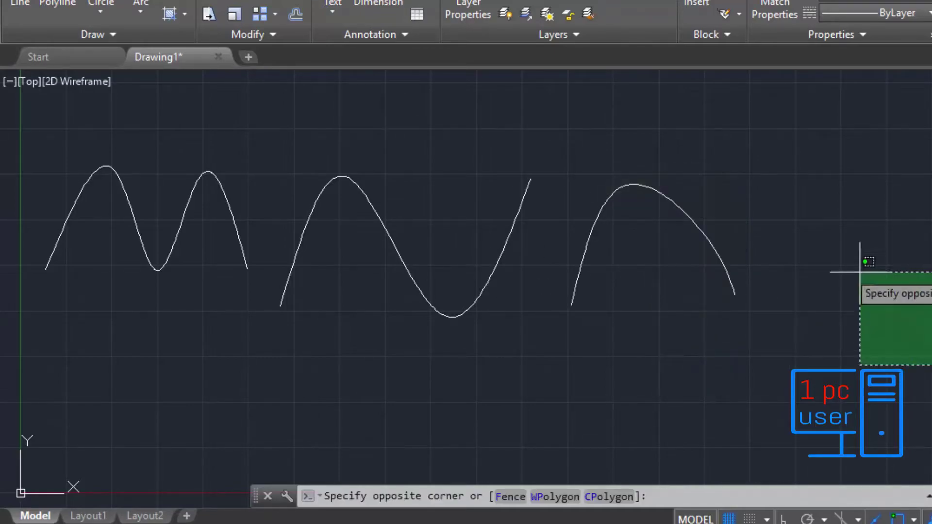
{"action": "left_click", "coordinate": [48, 128]}
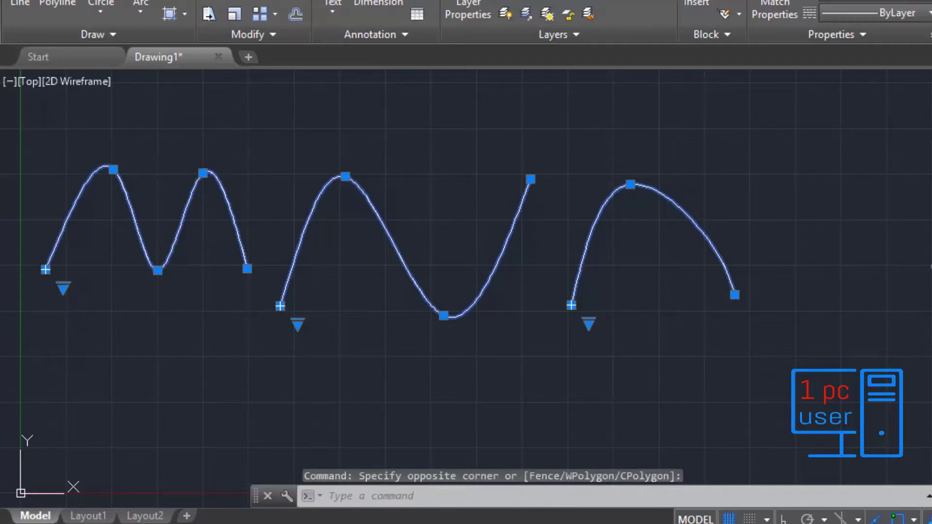
{"action": "key", "text": "Delete"}
Step: Start a new spline with SPL using the Fit creation method
{"action": "left_click", "coordinate": [351, 496]}
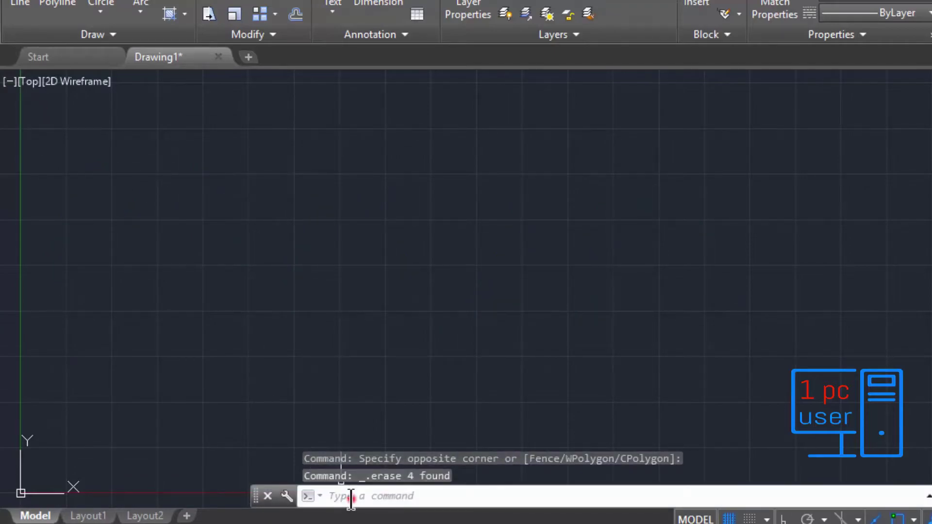
{"action": "type", "text": "spl"}
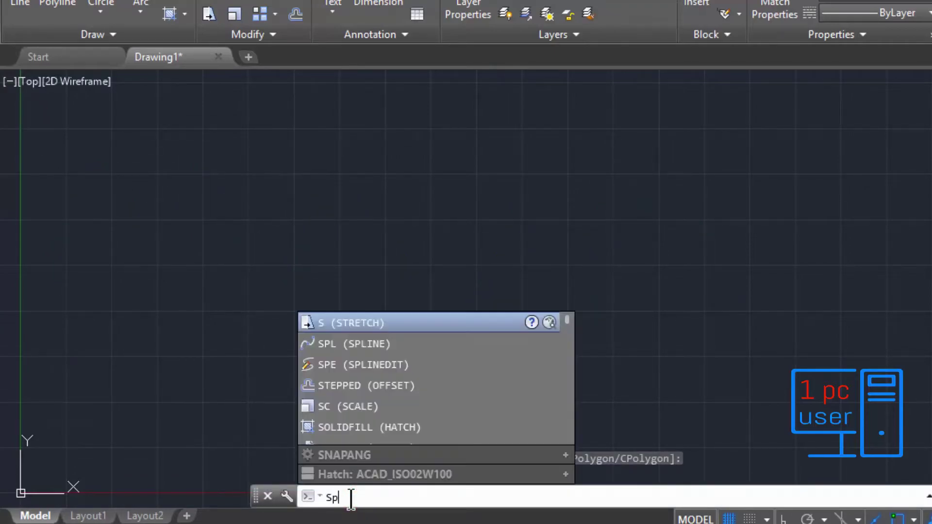
{"action": "key", "text": "Return"}
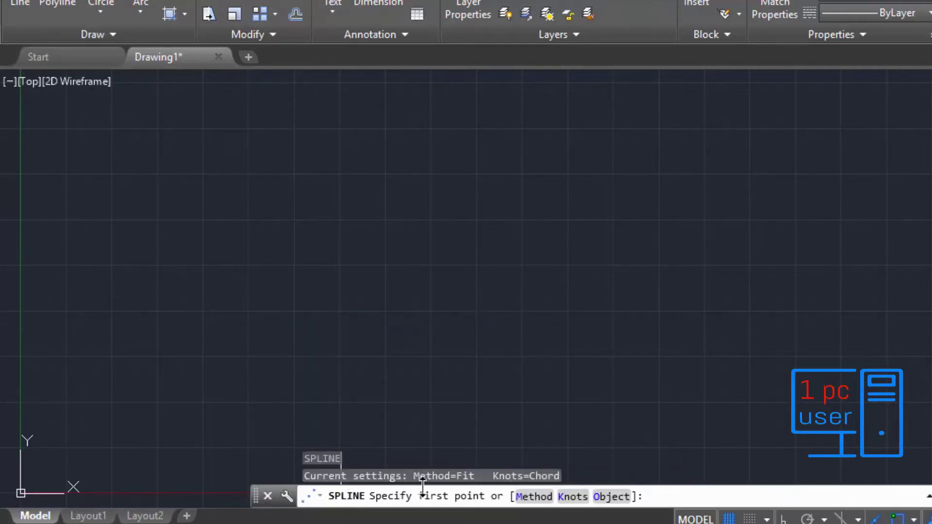
{"action": "left_click", "coordinate": [529, 497]}
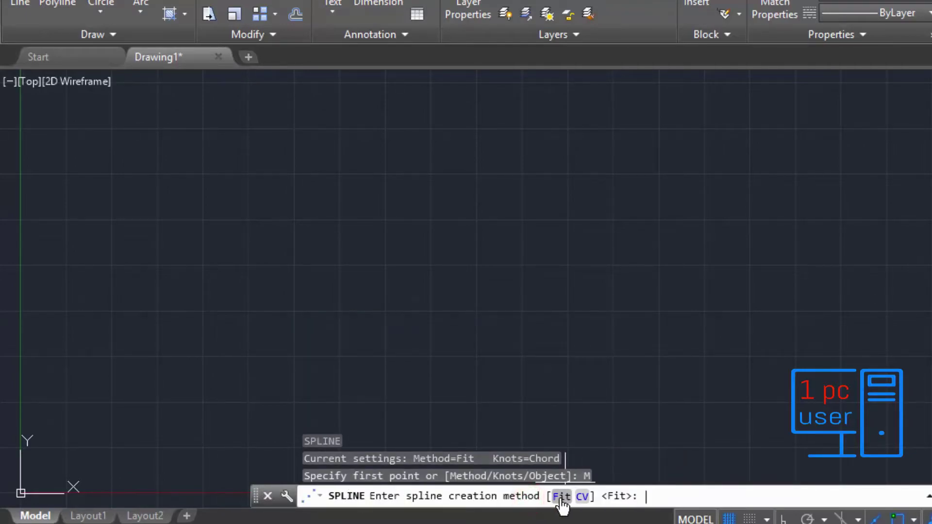
{"action": "left_click", "coordinate": [562, 497]}
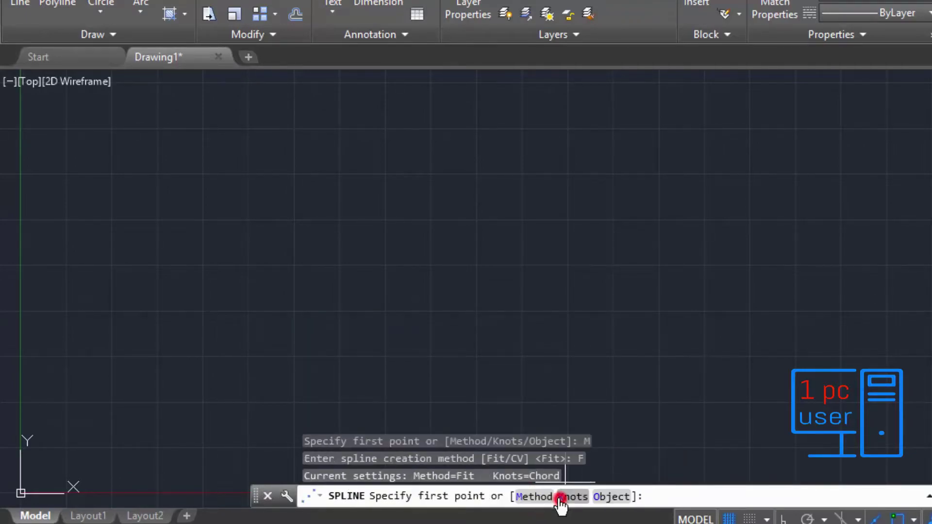
Step: Place six spline points alternating peaks and valleys, then select the fit tolerance option
{"action": "left_click", "coordinate": [132, 321]}
{"action": "left_click", "coordinate": [243, 162]}
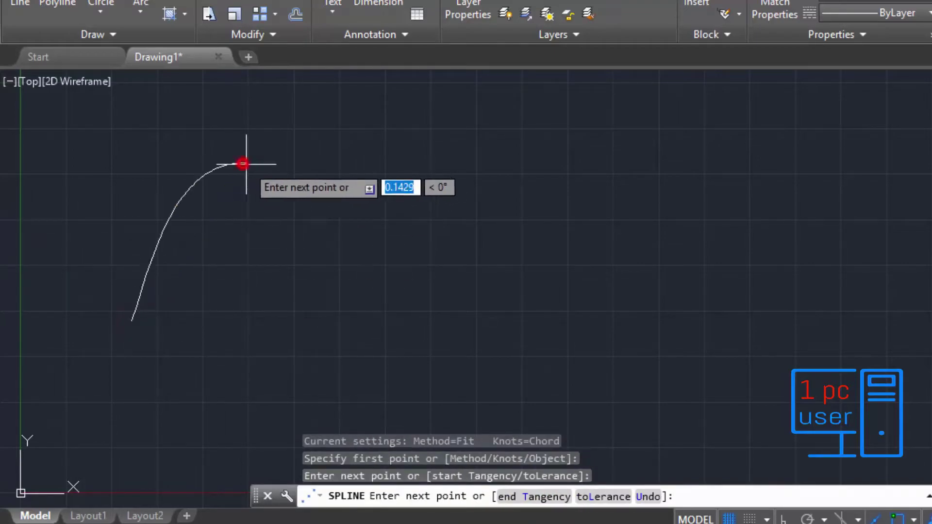
{"action": "left_click", "coordinate": [442, 321]}
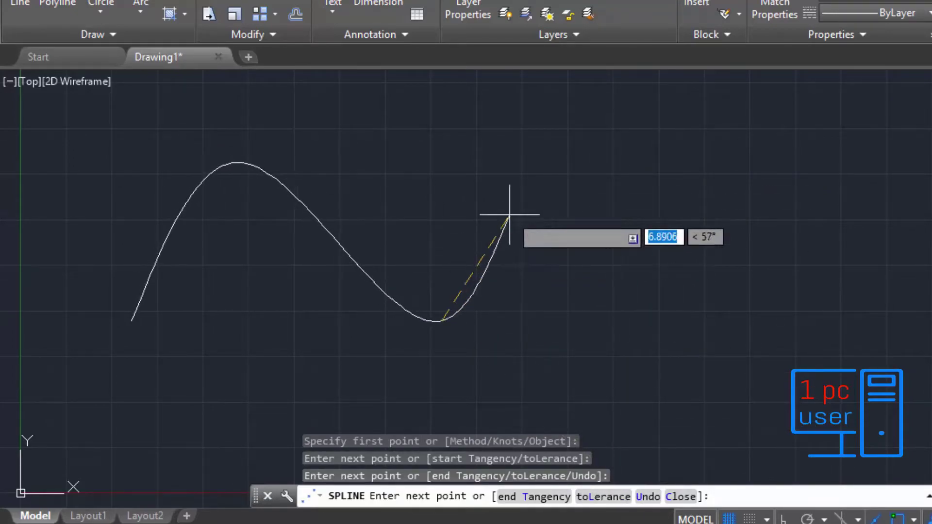
{"action": "left_click", "coordinate": [559, 153]}
{"action": "left_click", "coordinate": [717, 327]}
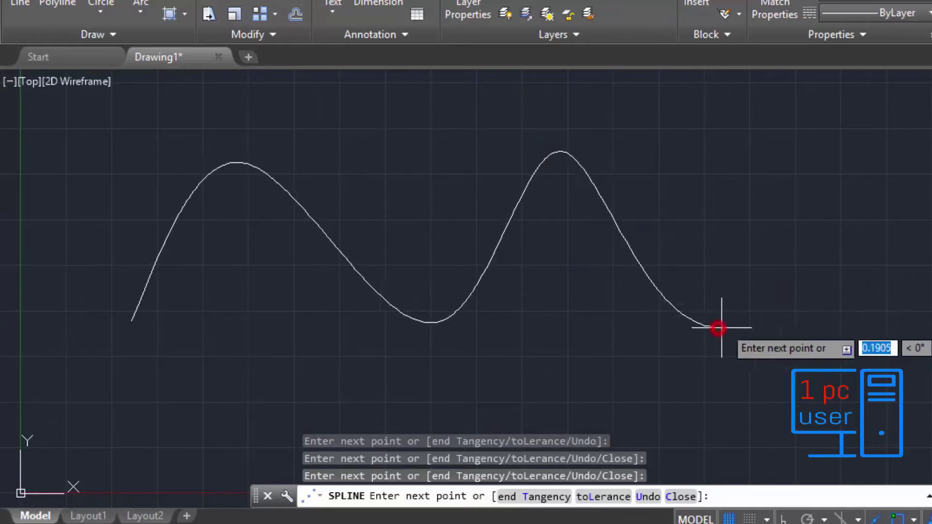
{"action": "left_click", "coordinate": [845, 156]}
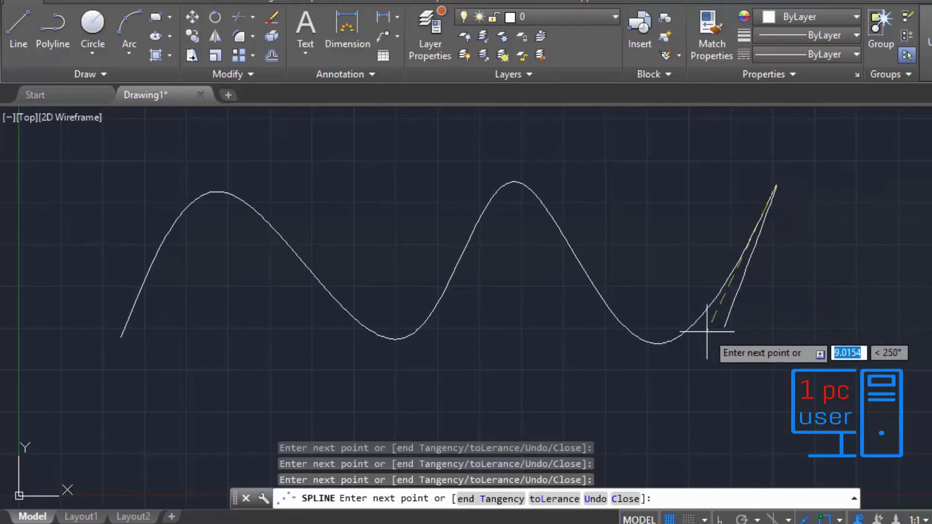
{"action": "left_click", "coordinate": [555, 498]}
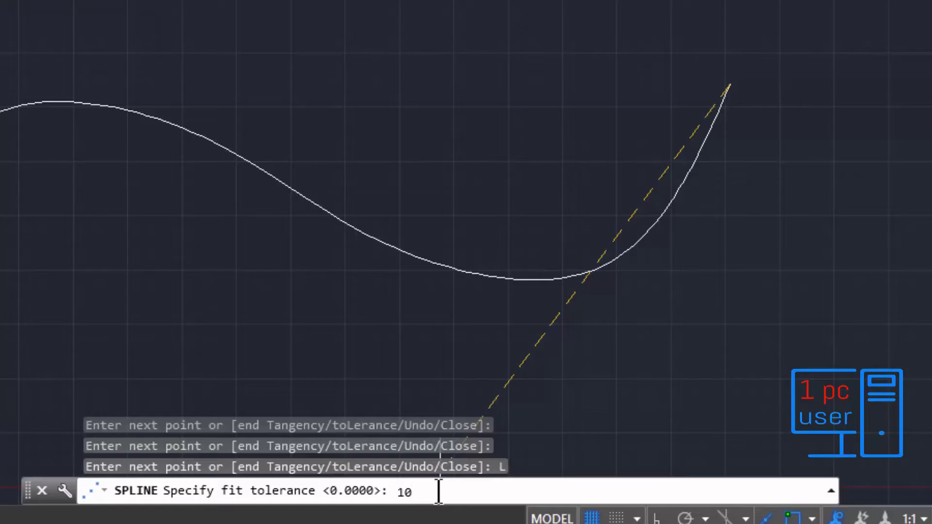
Step: Accept fit tolerance 10, add four more points ending at lower right, and finish the spline
{"action": "key", "text": "Return"}
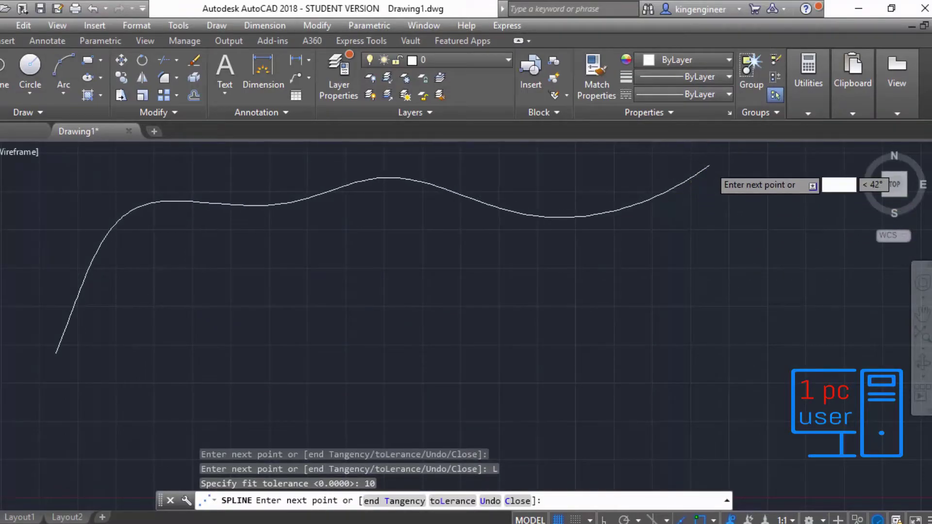
{"action": "scroll", "coordinate": [714, 166], "scroll_direction": "down", "scroll_amount": 2}
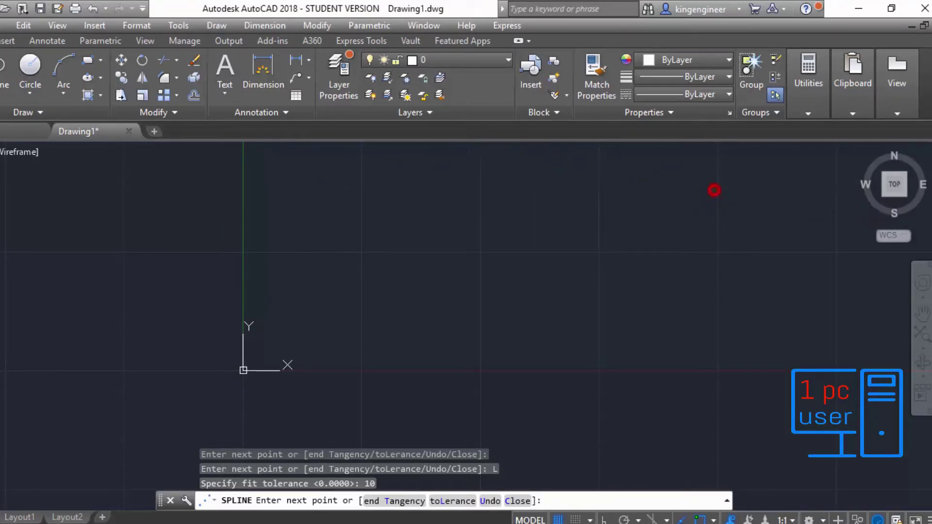
{"action": "left_click", "coordinate": [714, 190]}
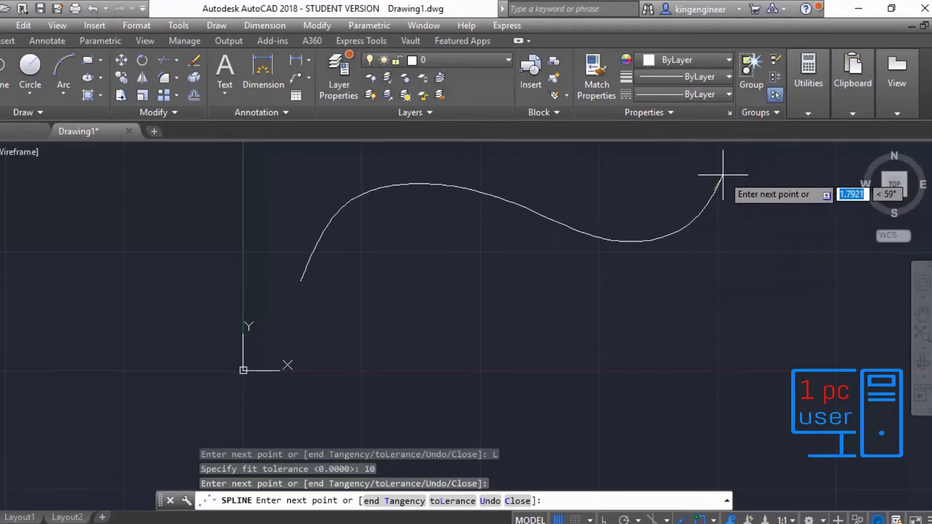
{"action": "left_click", "coordinate": [706, 173]}
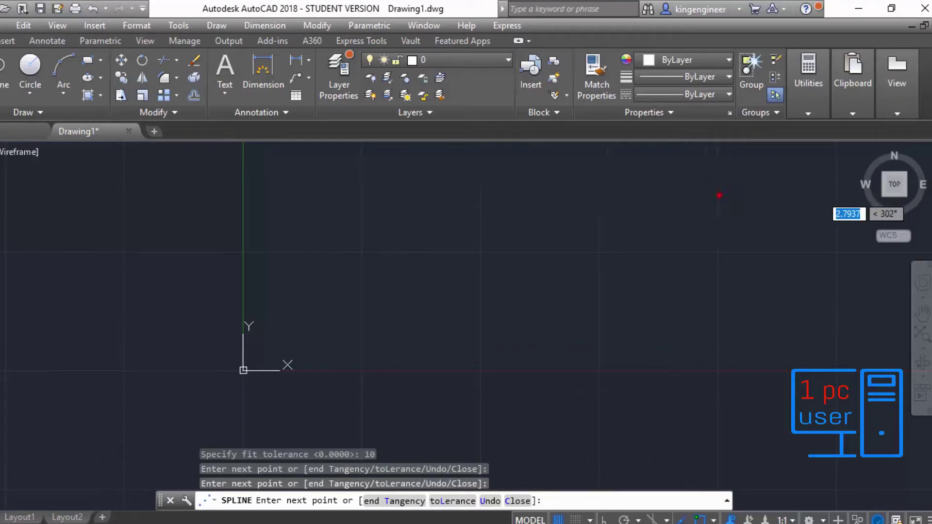
{"action": "left_click", "coordinate": [720, 192]}
{"action": "left_click", "coordinate": [719, 265]}
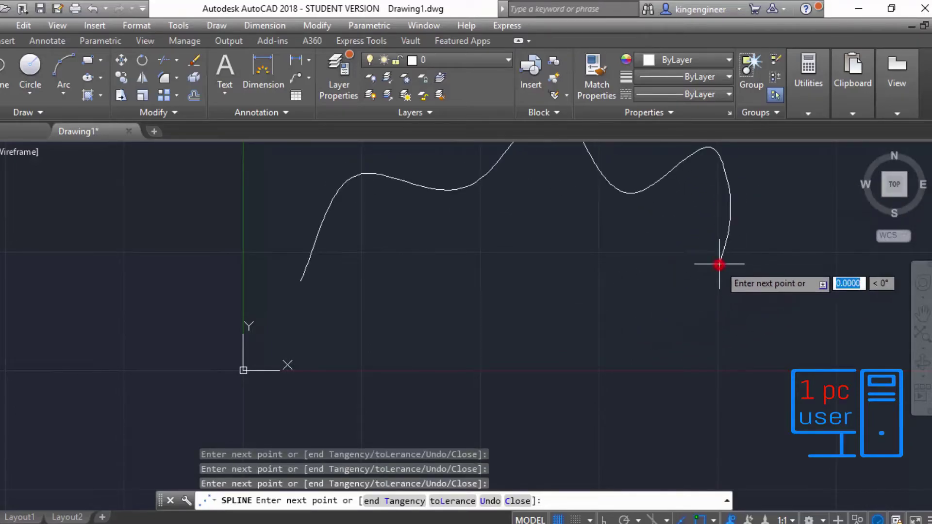
{"action": "right_click", "coordinate": [727, 268]}
{"action": "left_click", "coordinate": [729, 271]}
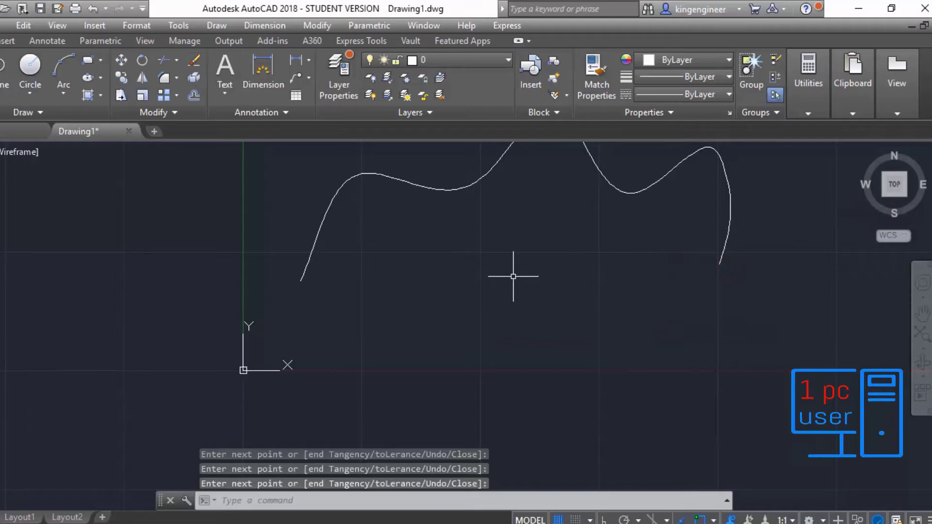
{"action": "mouse_move", "coordinate": [514, 276]}
{"action": "middle_mouse_down"}
{"action": "mouse_move", "coordinate": [474, 306]}
{"action": "mouse_move", "coordinate": [422, 376]}
{"action": "middle_mouse_up"}
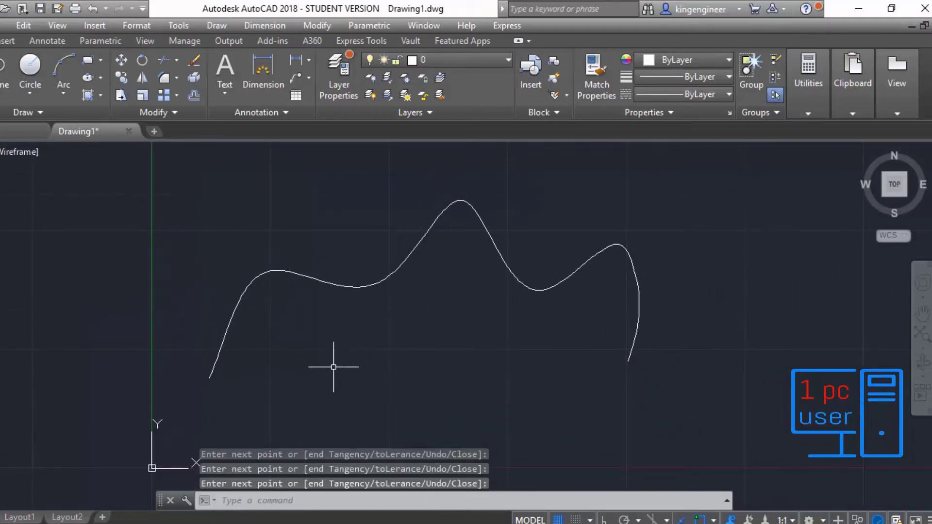
Step: Select the three-peaked spline with a crossing window to bring up its fit-point grip menu
{"action": "left_click", "coordinate": [682, 401]}
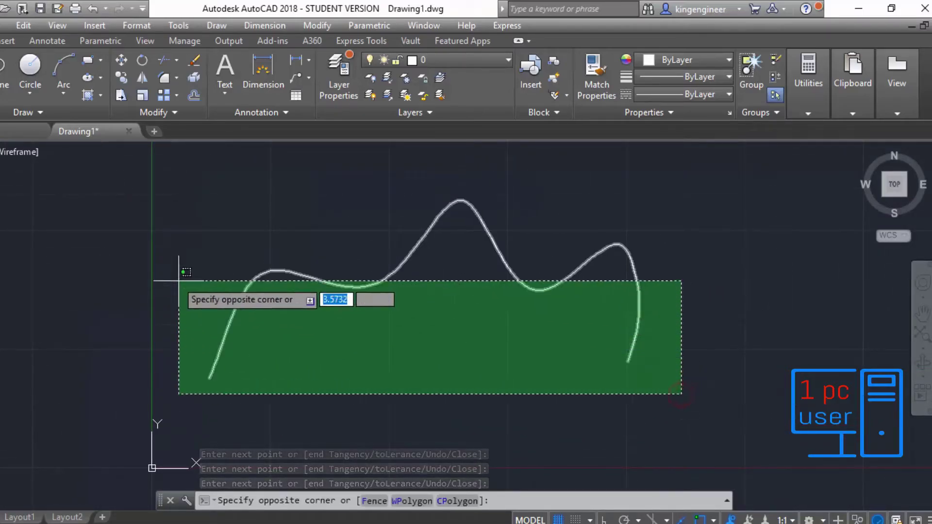
{"action": "left_click", "coordinate": [154, 183]}
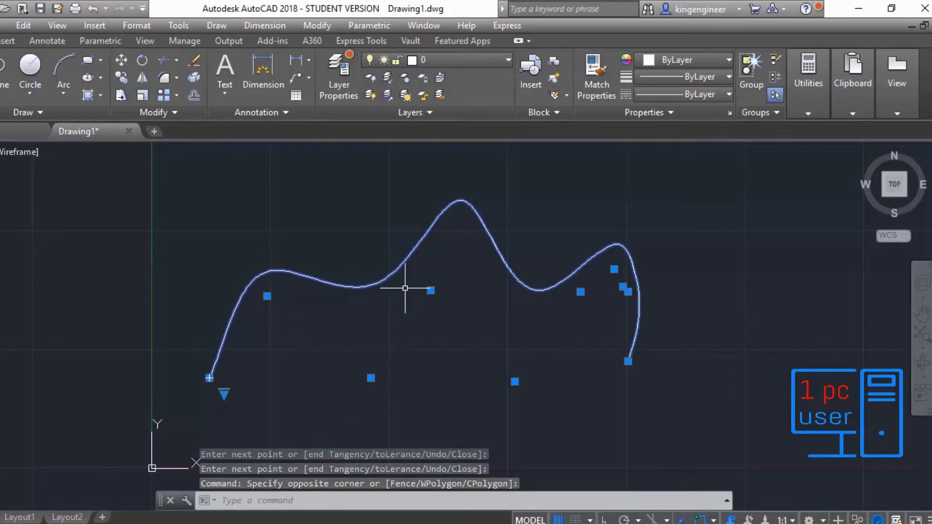
{"action": "mouse_move", "coordinate": [431, 290]}
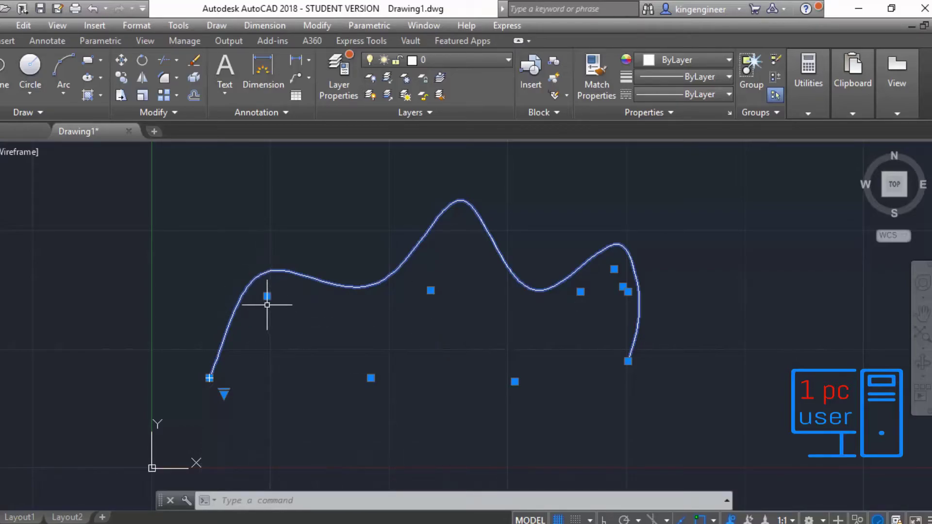
{"action": "mouse_move", "coordinate": [267, 295]}
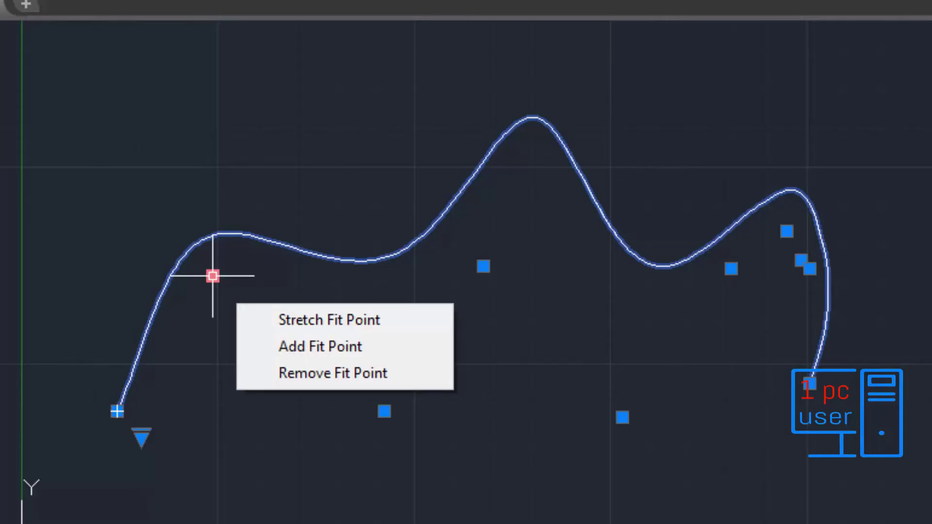
Step: Select the three-peaked spline with a crossing window and delete it
{"action": "left_click", "coordinate": [916, 433]}
{"action": "left_click", "coordinate": [0, 151]}
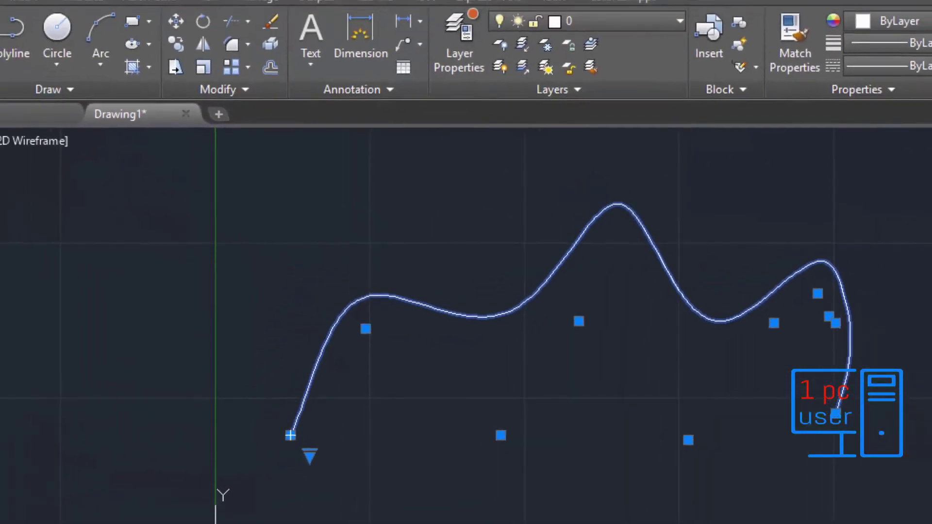
{"action": "key", "text": "Delete"}
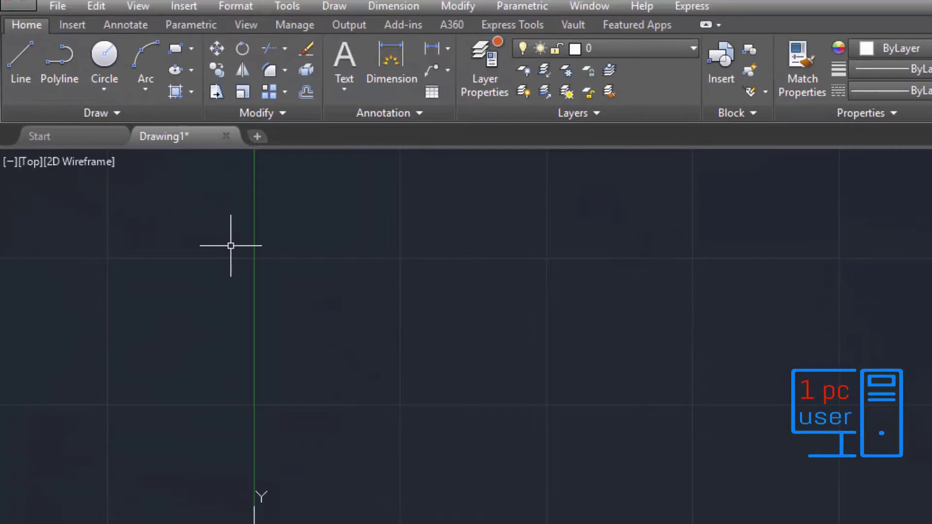
Step: Draw a five-point M-shaped fit-point spline with two peaks on the left and finish it
{"action": "left_click", "coordinate": [100, 114]}
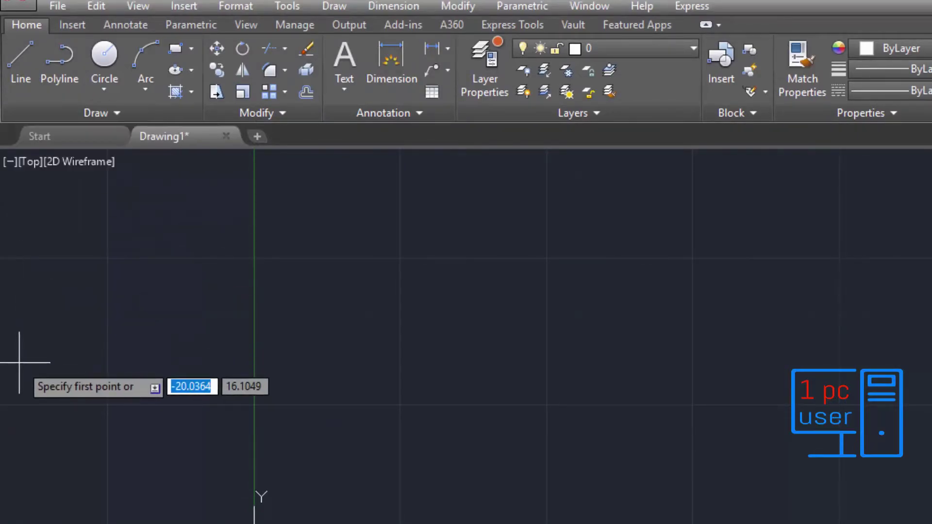
{"action": "left_click", "coordinate": [24, 404]}
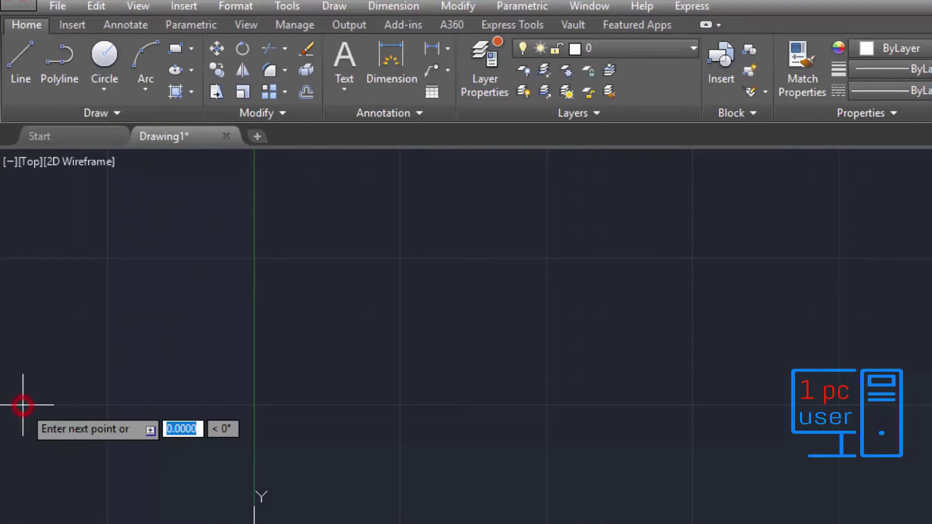
{"action": "left_click", "coordinate": [108, 260]}
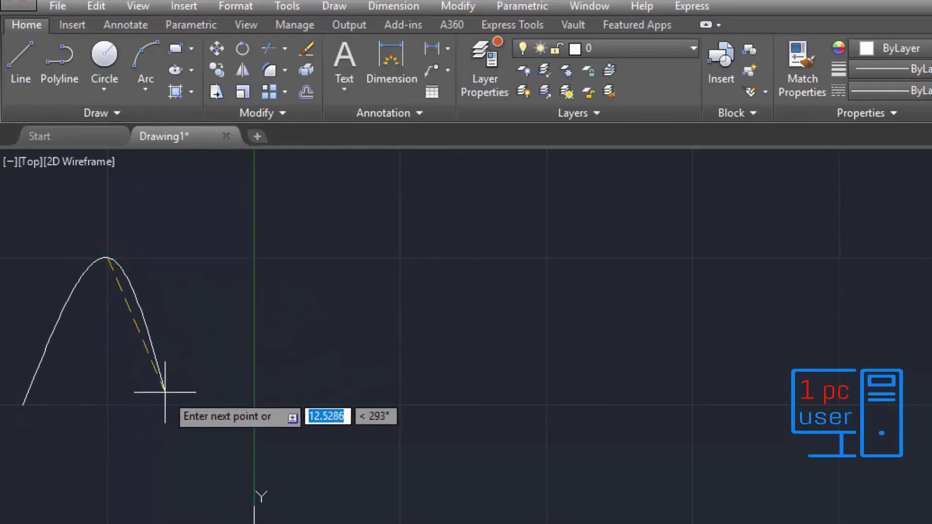
{"action": "left_click", "coordinate": [163, 411]}
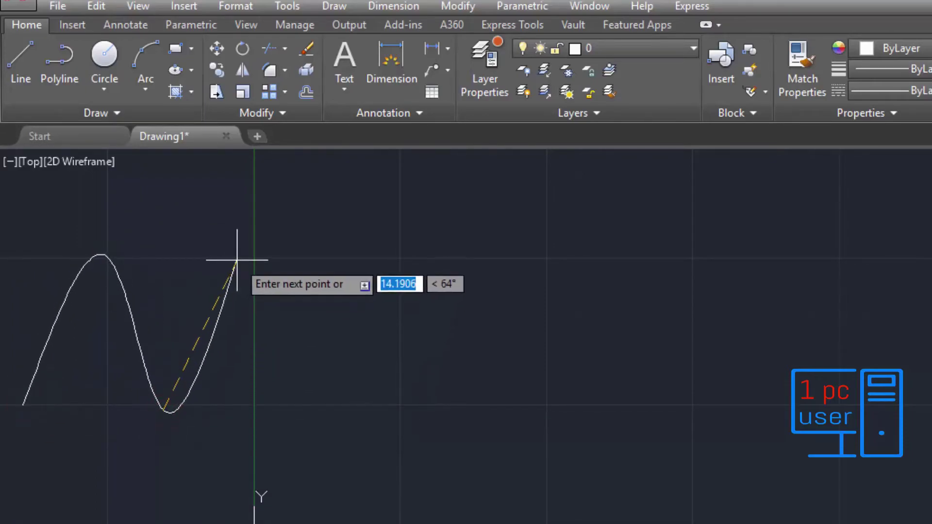
{"action": "left_click", "coordinate": [239, 260]}
{"action": "left_click", "coordinate": [286, 407]}
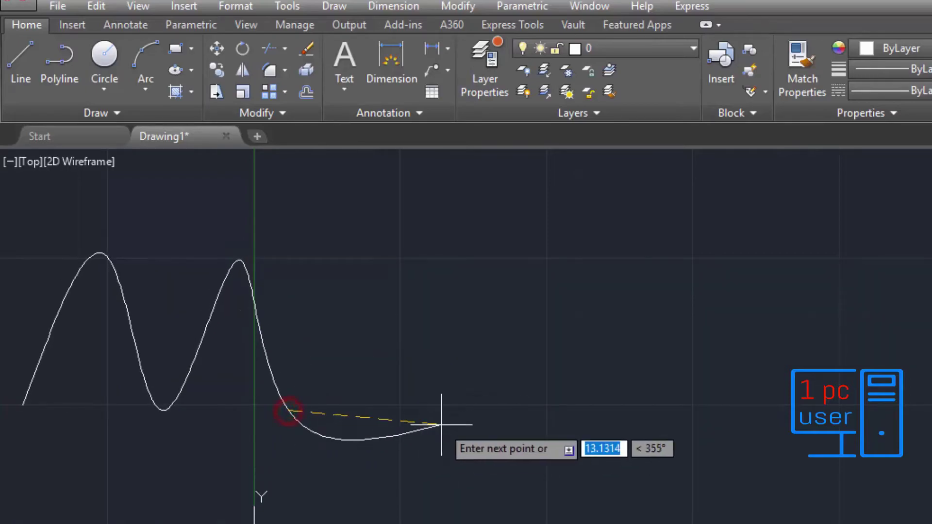
{"action": "right_click", "coordinate": [398, 429]}
{"action": "left_click", "coordinate": [474, 157]}
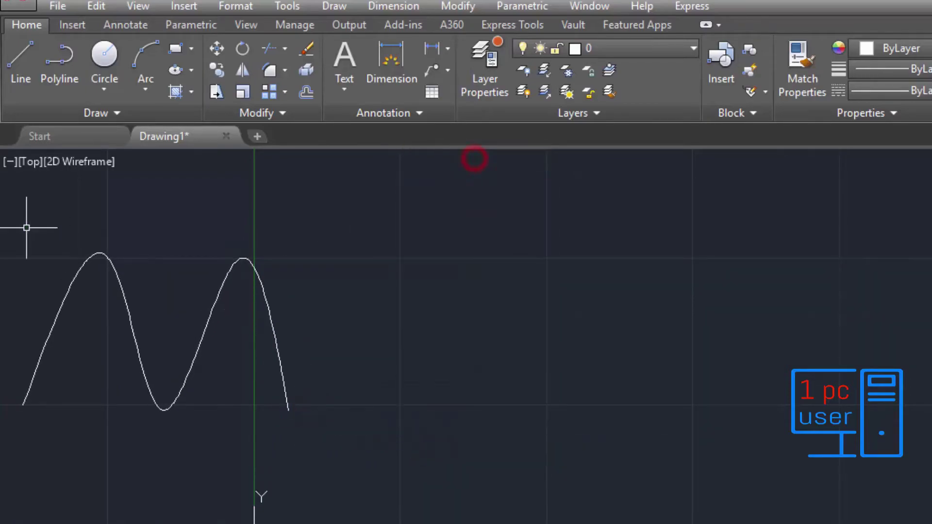
Step: Draw a second five-point, two-humped spline to the right of the M curve and end it
{"action": "left_click", "coordinate": [59, 112]}
{"action": "left_click", "coordinate": [36, 132]}
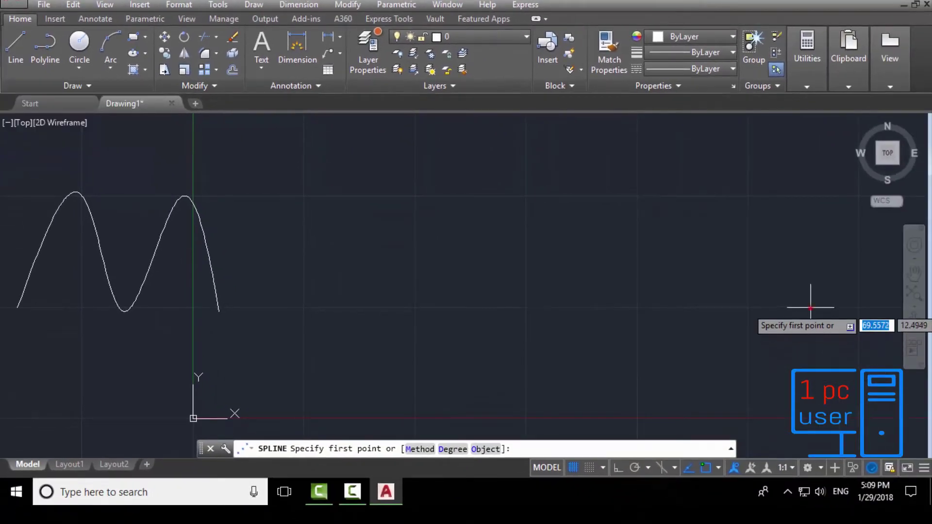
{"action": "left_click", "coordinate": [811, 307]}
{"action": "left_click", "coordinate": [774, 197]}
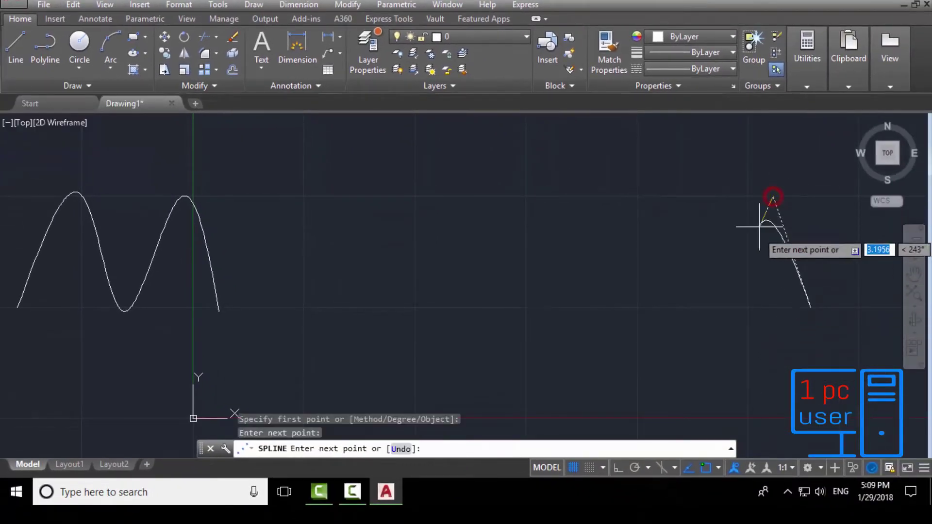
{"action": "left_click", "coordinate": [721, 310]}
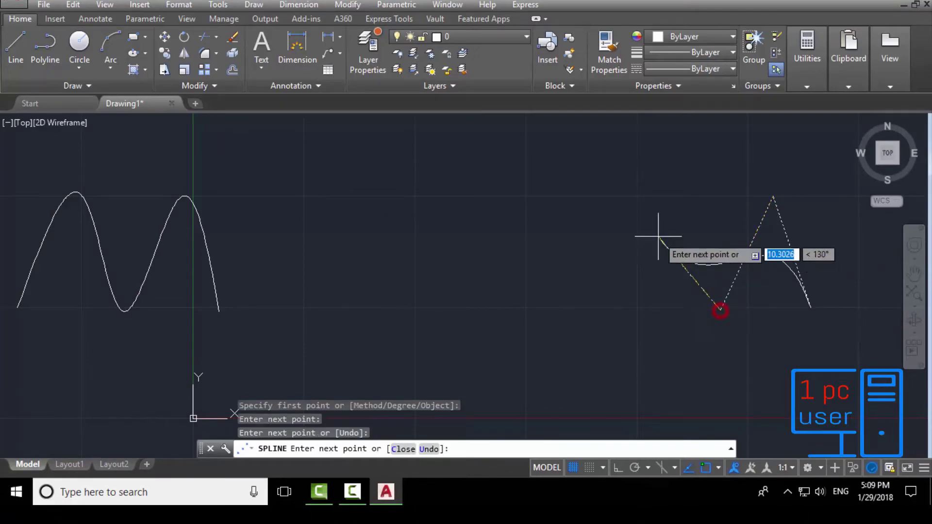
{"action": "left_click", "coordinate": [645, 200]}
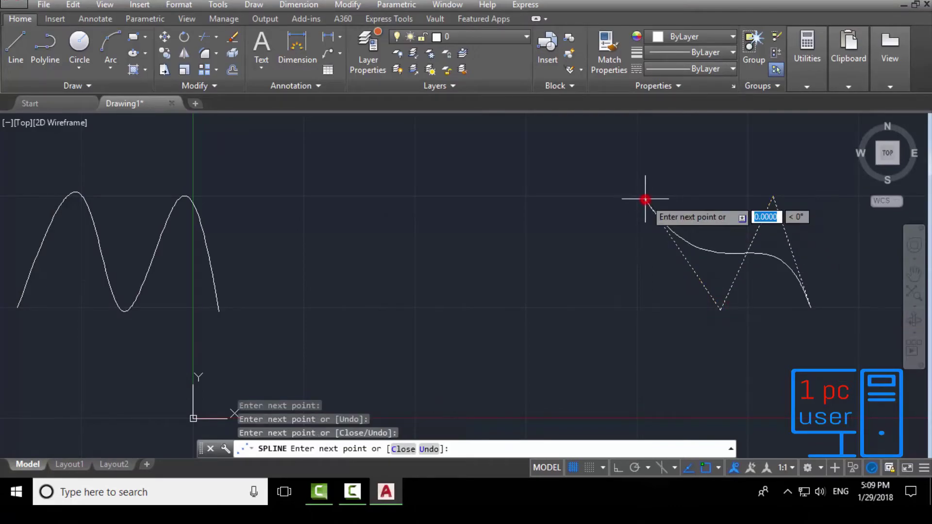
{"action": "left_click", "coordinate": [606, 306]}
{"action": "right_click", "coordinate": [606, 306]}
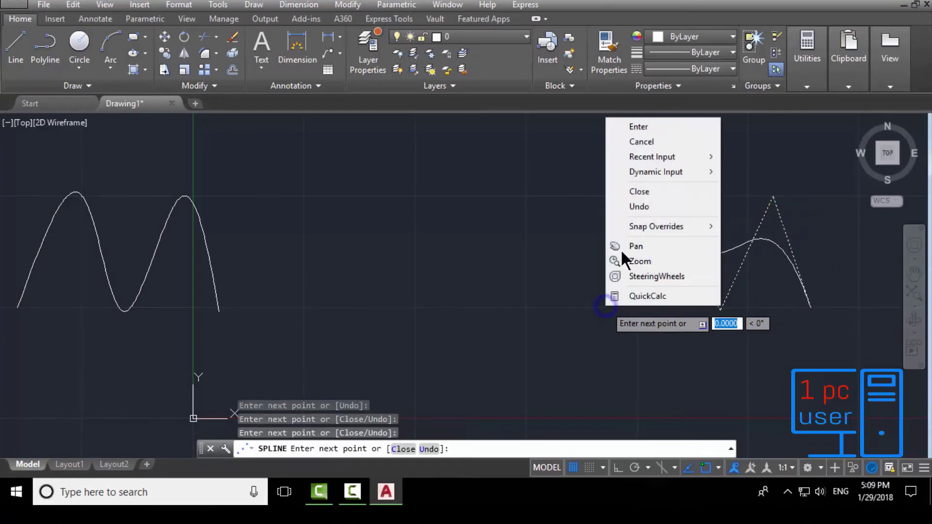
{"action": "left_click", "coordinate": [631, 127]}
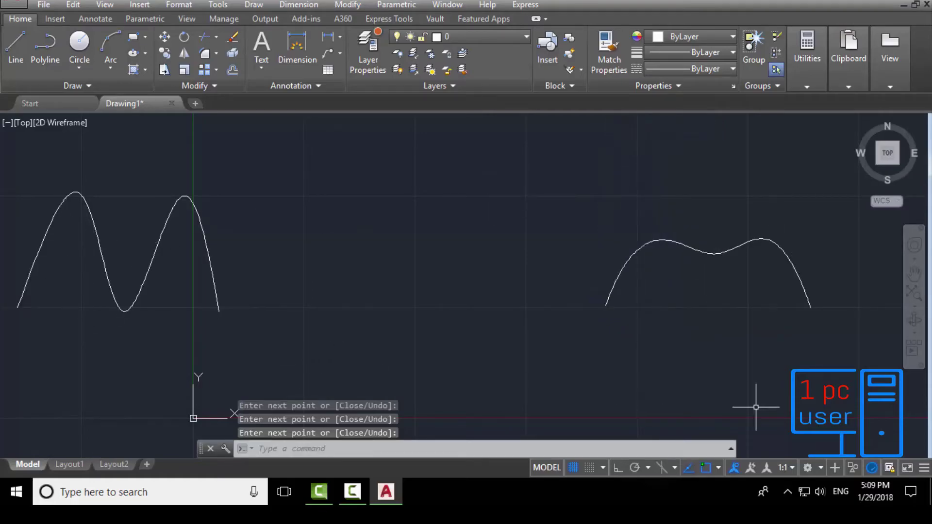
Step: Crossing-select both splines and bring up the grip menu on the left spline's bottom fit point
{"action": "left_click", "coordinate": [885, 356]}
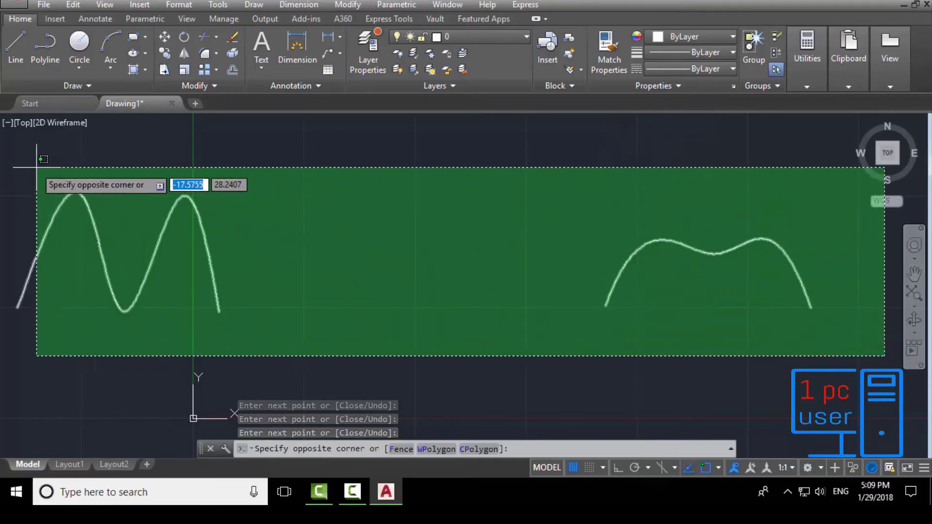
{"action": "left_click", "coordinate": [36, 167]}
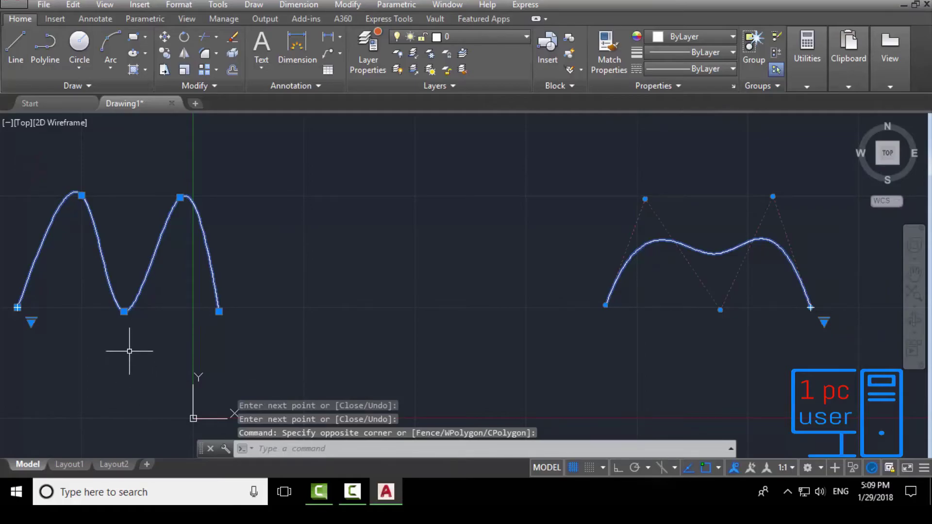
{"action": "mouse_move", "coordinate": [123, 311]}
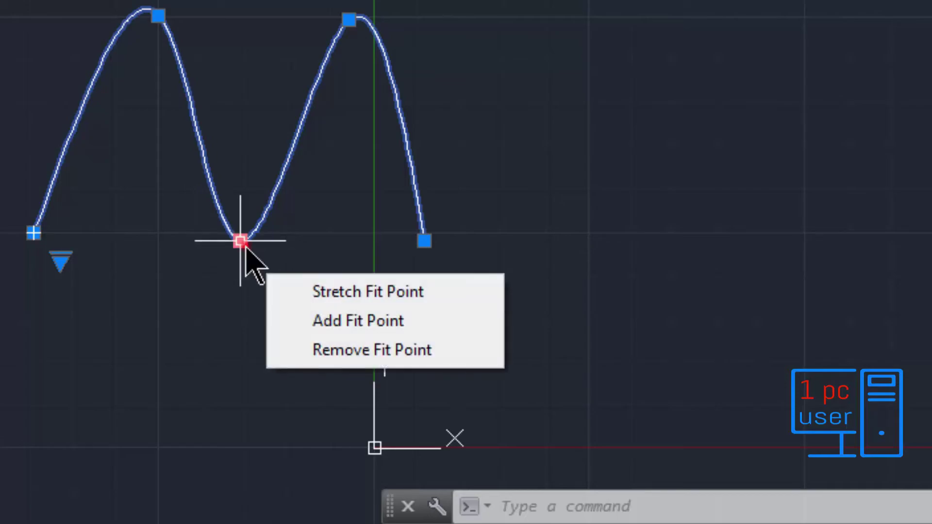
Step: Stretch the M spline's trough fit point up to the Midpoint location for a shallower dip
{"action": "left_click", "coordinate": [240, 241]}
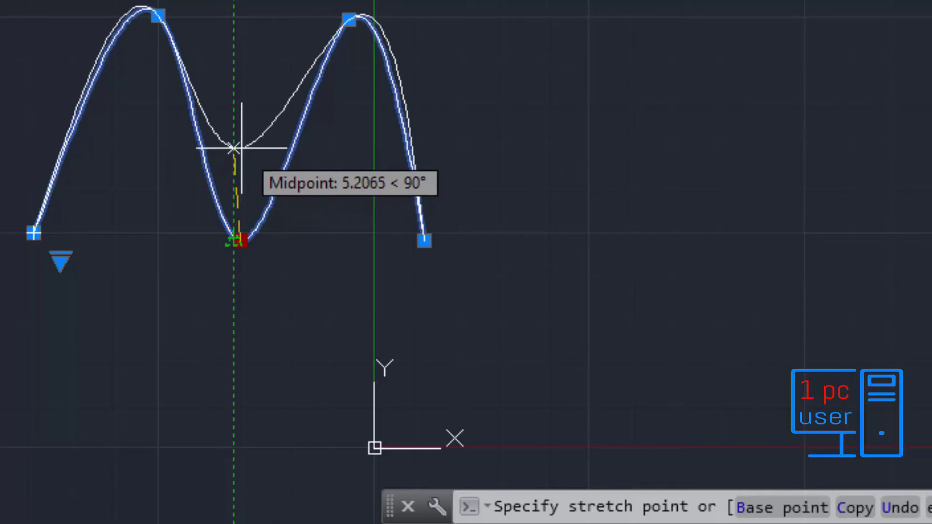
{"action": "left_click", "coordinate": [241, 149]}
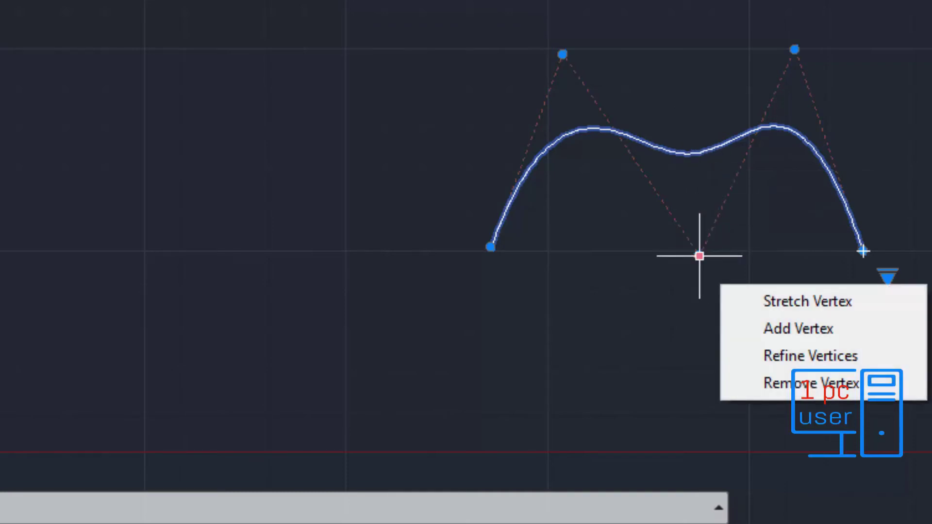
Step: Stretch the right spline's bottom control vertex lower to deepen the dip between its humps
{"action": "left_click", "coordinate": [699, 256]}
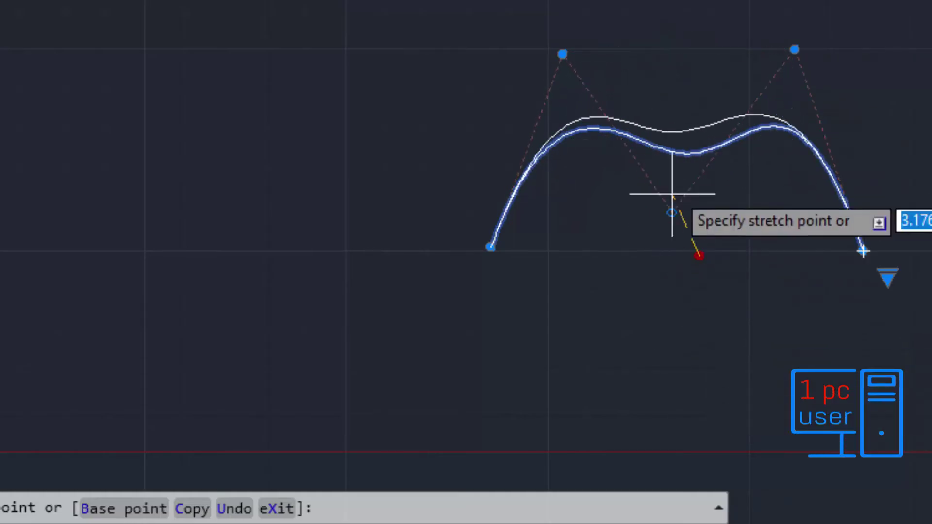
{"action": "left_click", "coordinate": [708, 337]}
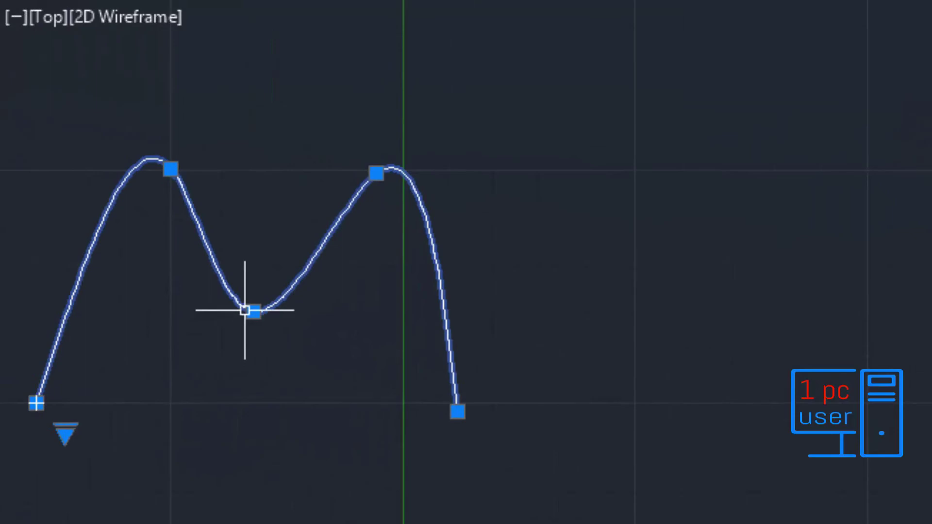
{"action": "mouse_move", "coordinate": [252, 312]}
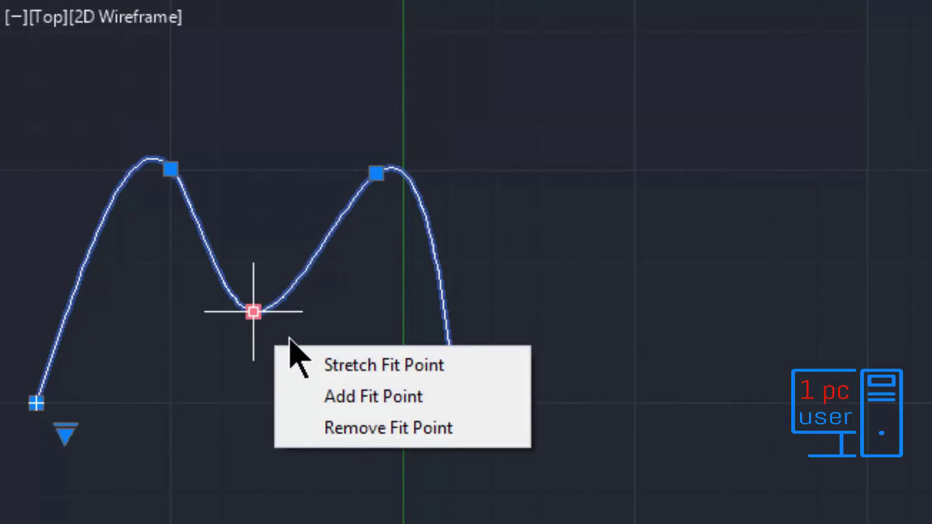
Step: Add a fit point beside the left spline's valley, which creates a loop
{"action": "left_click", "coordinate": [323, 396]}
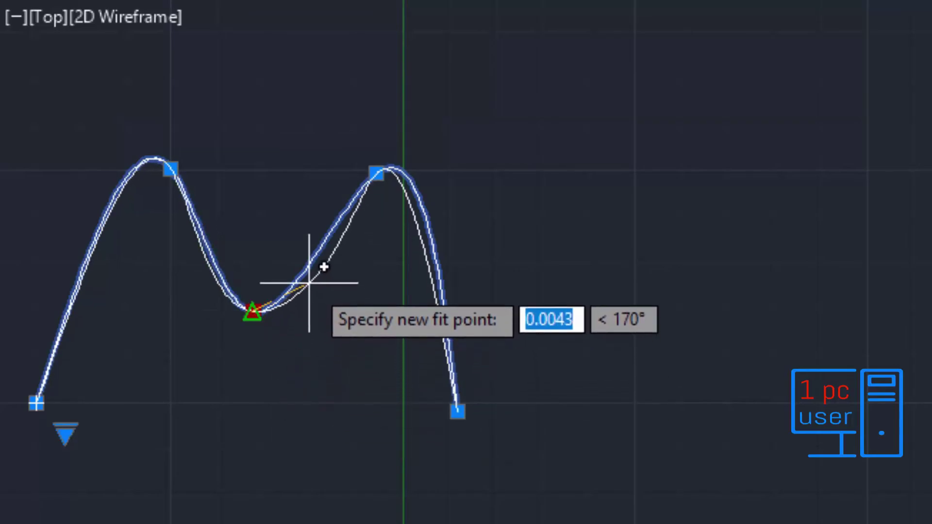
{"action": "left_click", "coordinate": [309, 259]}
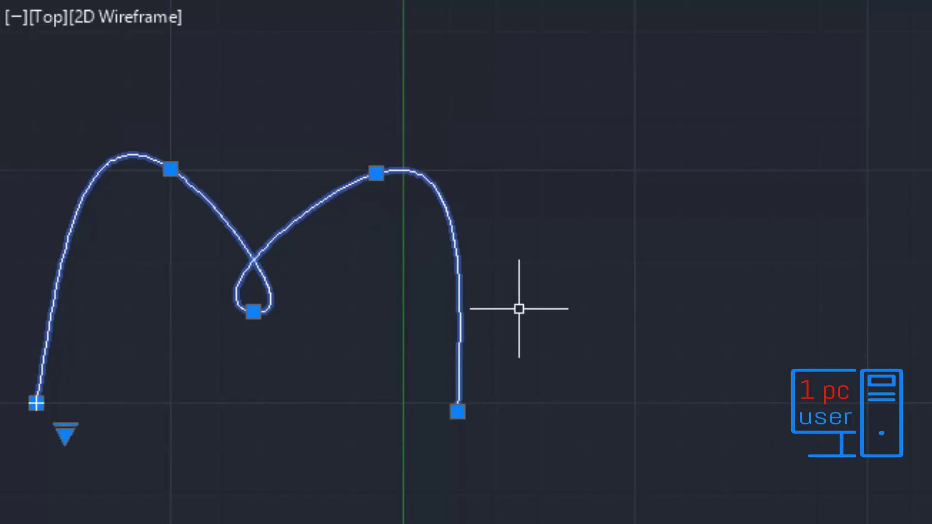
{"action": "left_click_drag", "start_coordinate": [305, 216], "coordinate": [353, 303]}
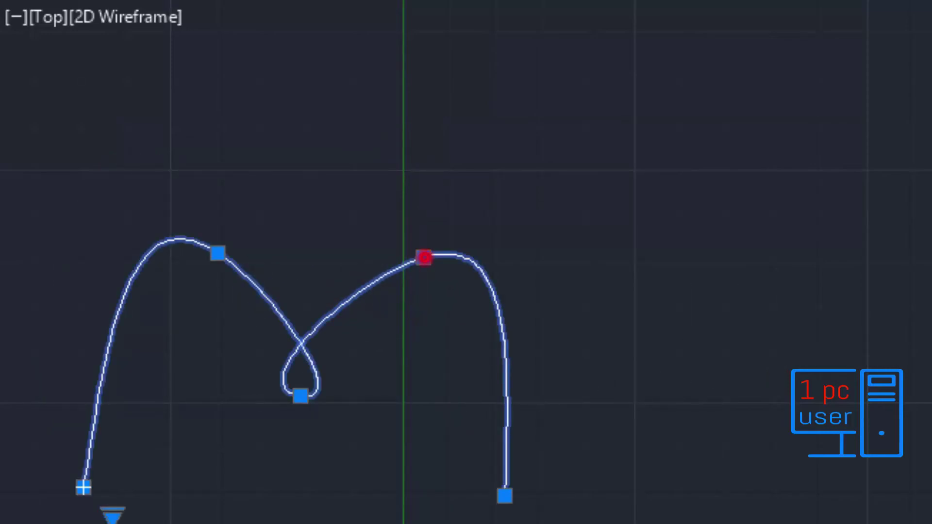
Step: Stretch the right-hand peak fit point, flattening the right side of the spline
{"action": "left_click", "coordinate": [424, 257]}
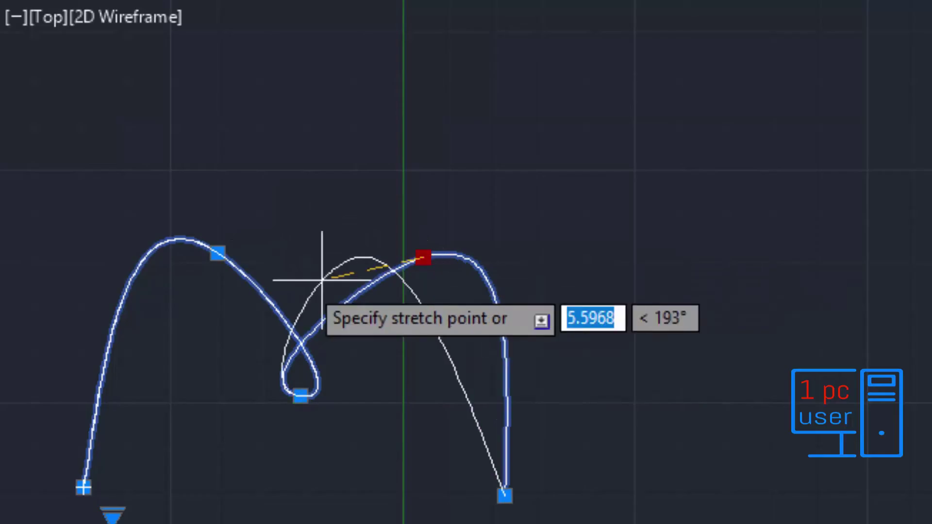
{"action": "left_click", "coordinate": [421, 259]}
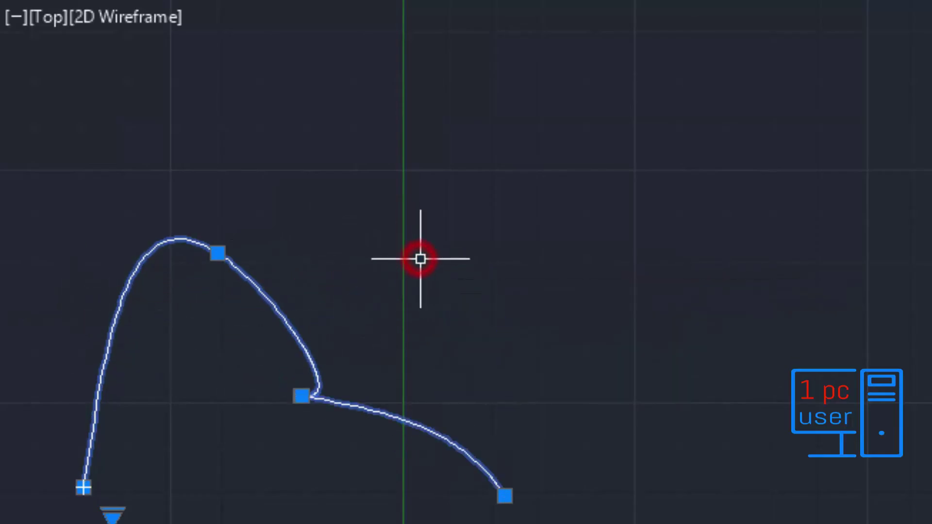
{"action": "right_click", "coordinate": [101, 346]}
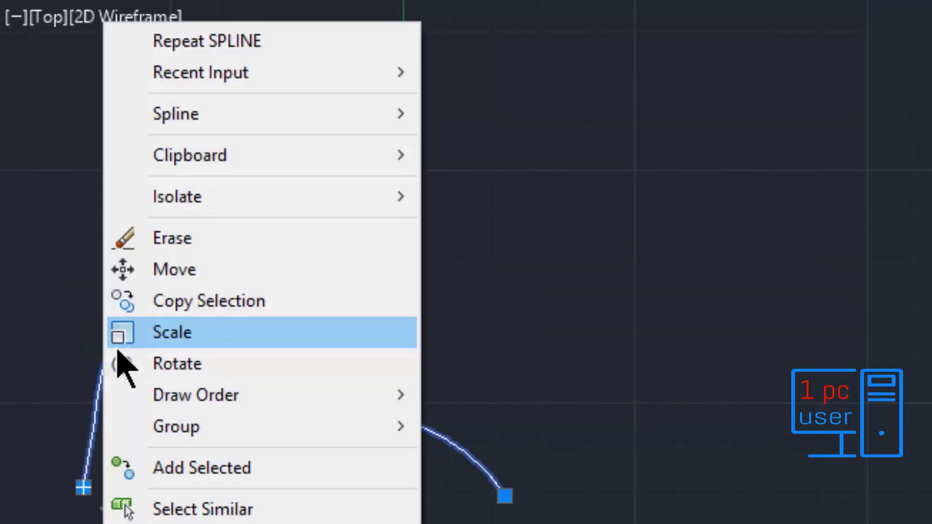
{"action": "left_click", "coordinate": [645, 287]}
{"action": "left_click", "coordinate": [445, 522]}
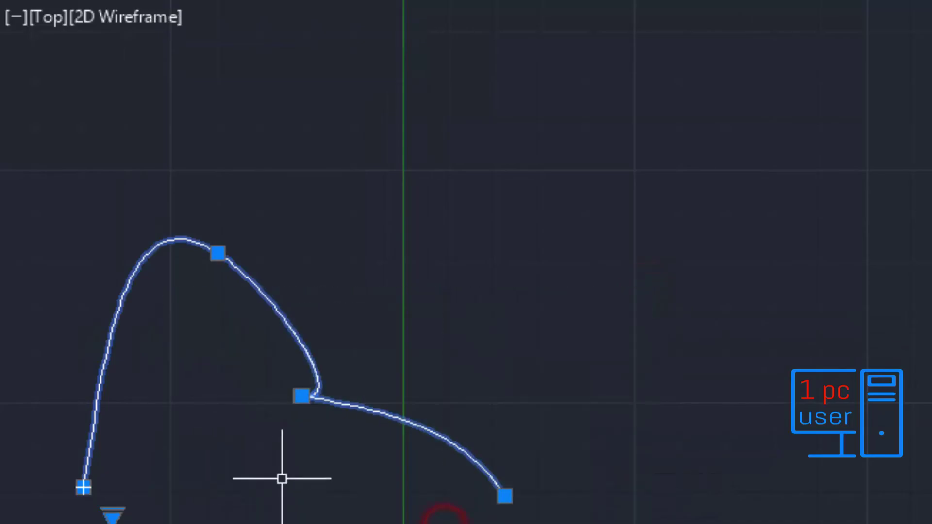
Step: Add a fit point after the middle one to lift the spline into a sharp spike
{"action": "mouse_move", "coordinate": [302, 396]}
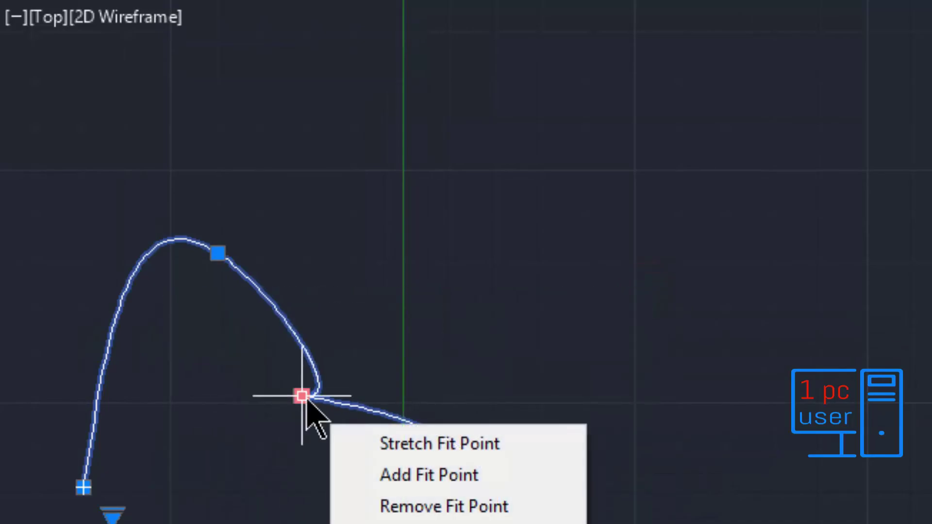
{"action": "left_click", "coordinate": [408, 472]}
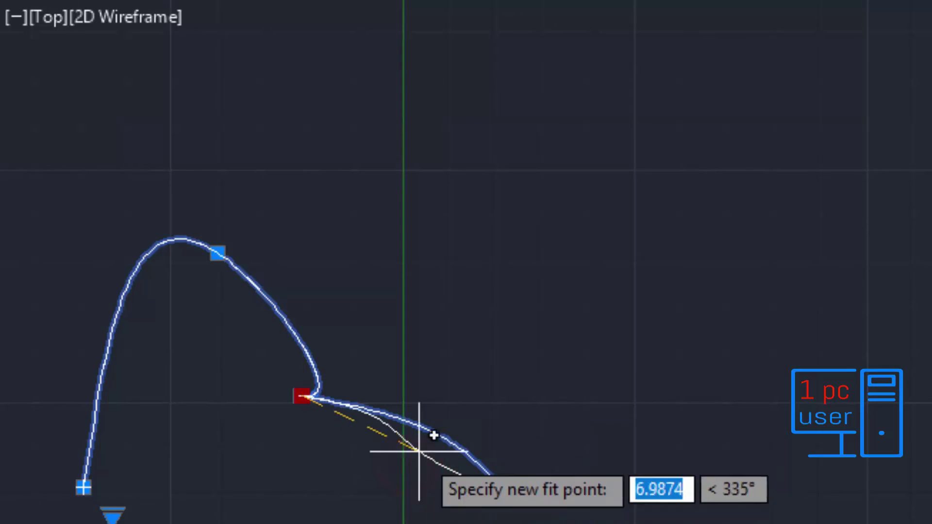
{"action": "left_click", "coordinate": [637, 295]}
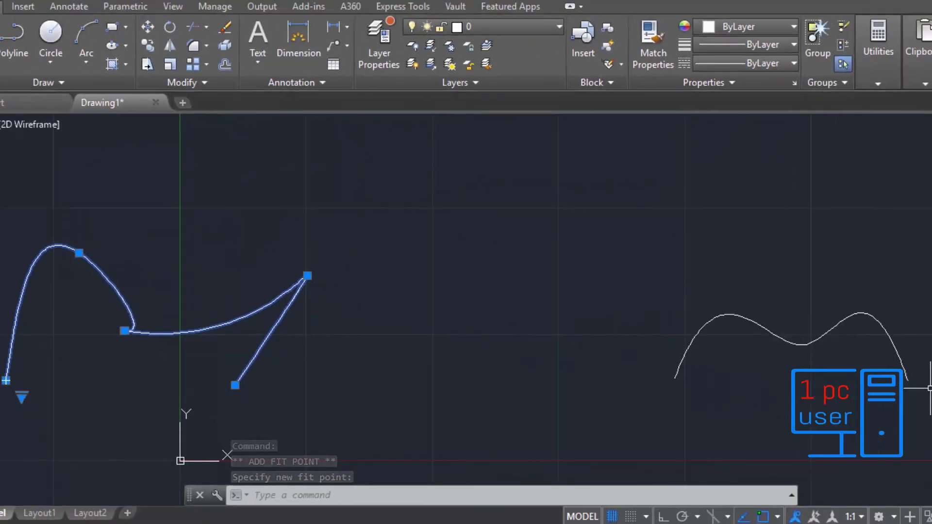
Step: Add a control vertex high above the right spline, raising its left hump into a tall peak
{"action": "left_click", "coordinate": [927, 410]}
{"action": "left_click", "coordinate": [617, 281]}
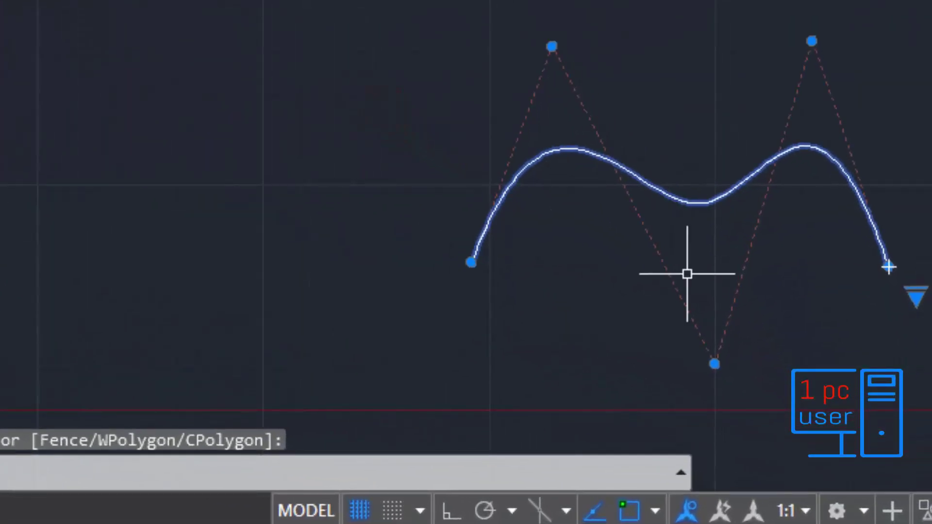
{"action": "mouse_move", "coordinate": [715, 364]}
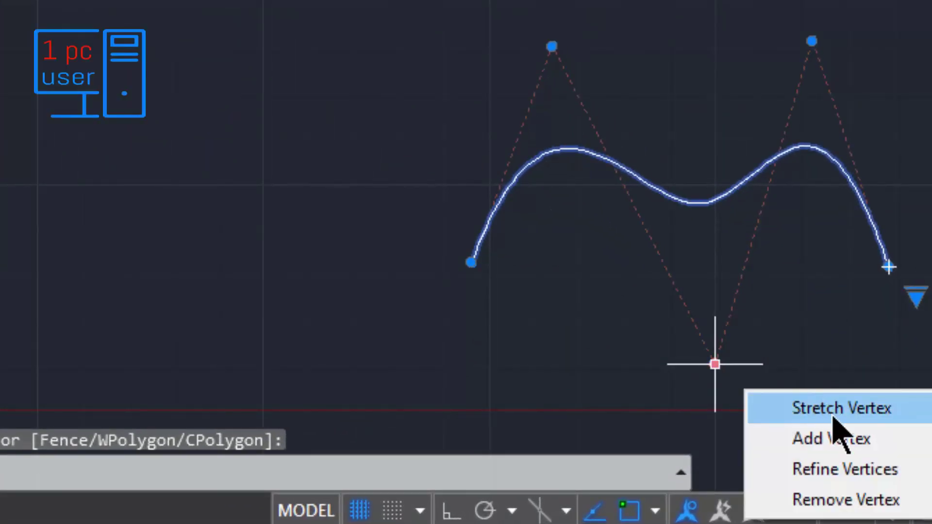
{"action": "left_click", "coordinate": [843, 438]}
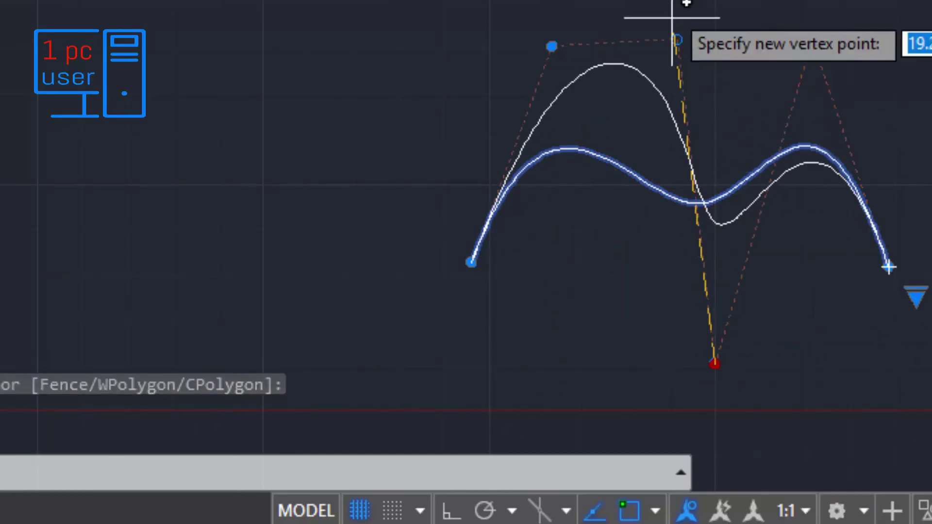
{"action": "left_click", "coordinate": [697, 0]}
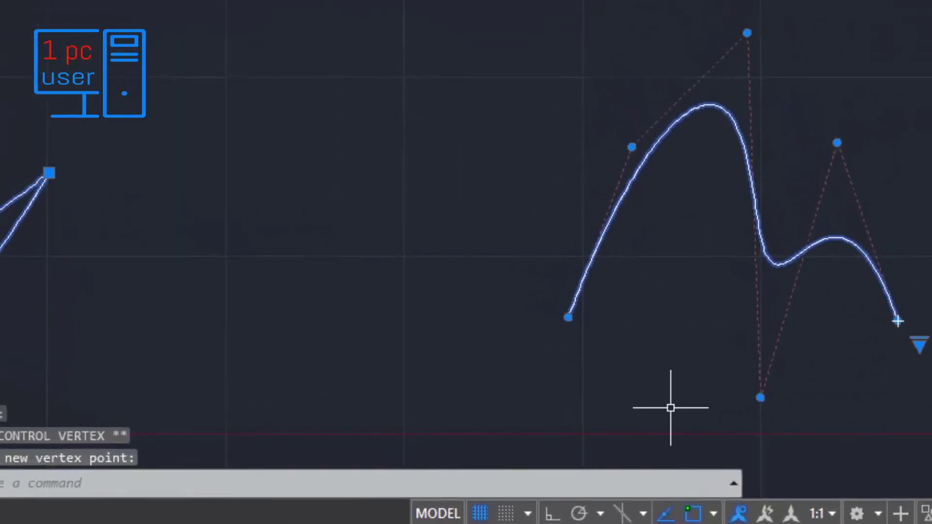
{"action": "mouse_move", "coordinate": [140, 334]}
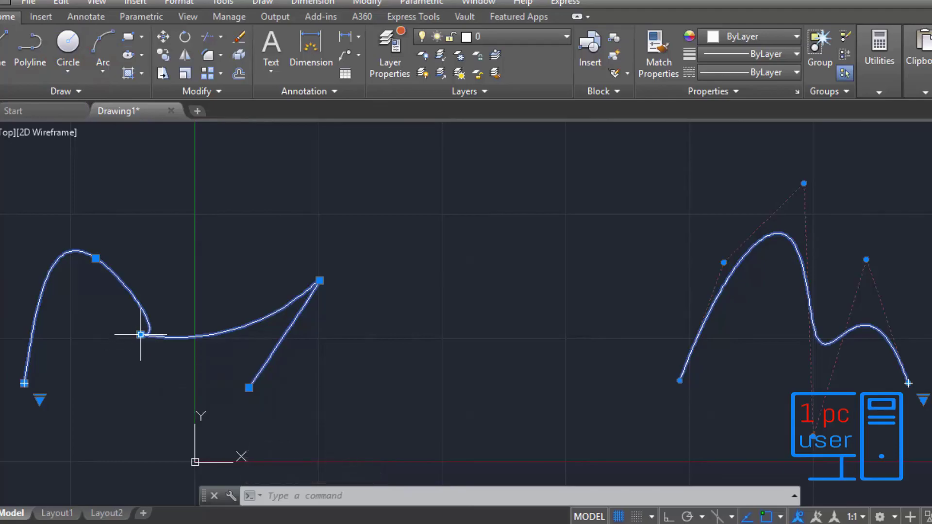
Step: Remove one fit point from the left spline and the tall top vertex from the right spline
{"action": "left_click", "coordinate": [187, 395]}
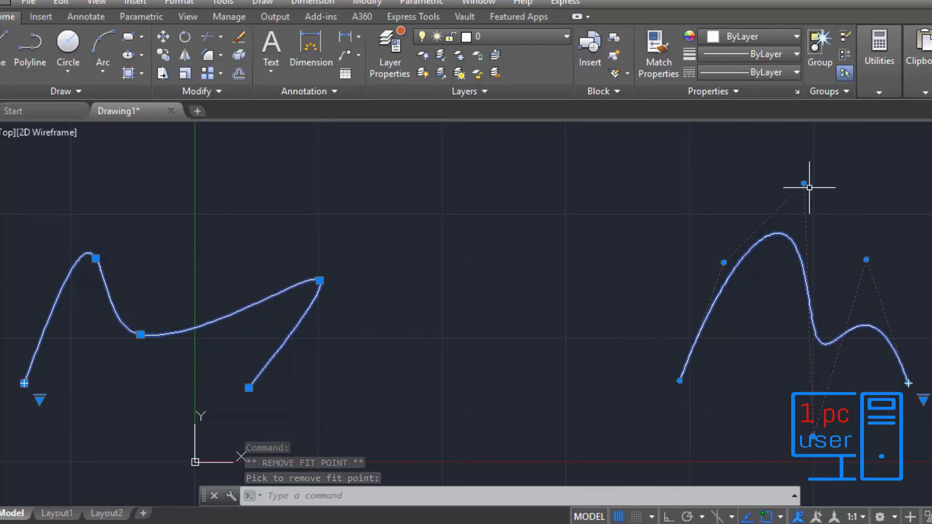
{"action": "mouse_move", "coordinate": [805, 183]}
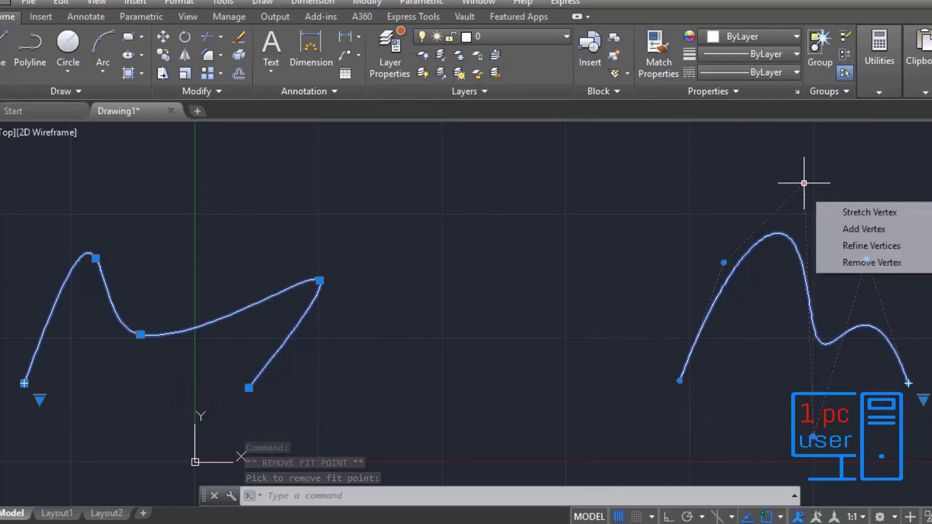
{"action": "left_click", "coordinate": [853, 263]}
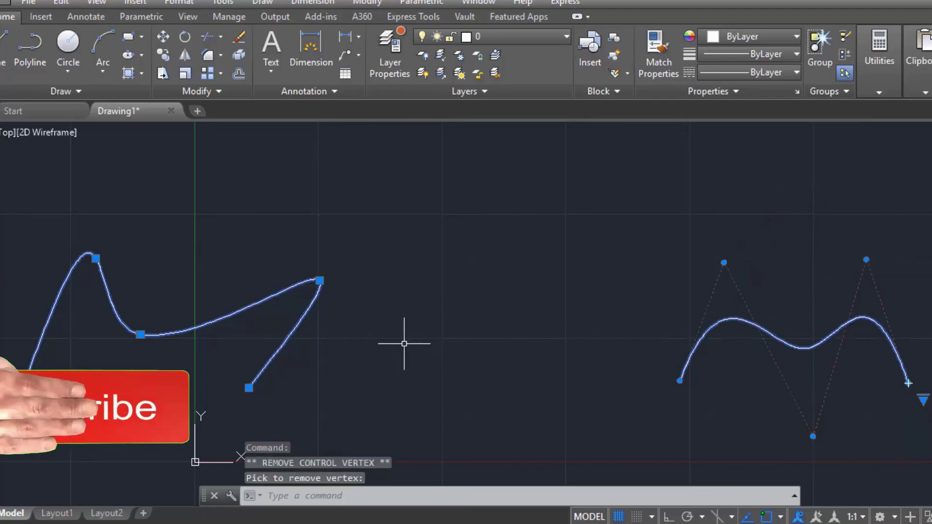